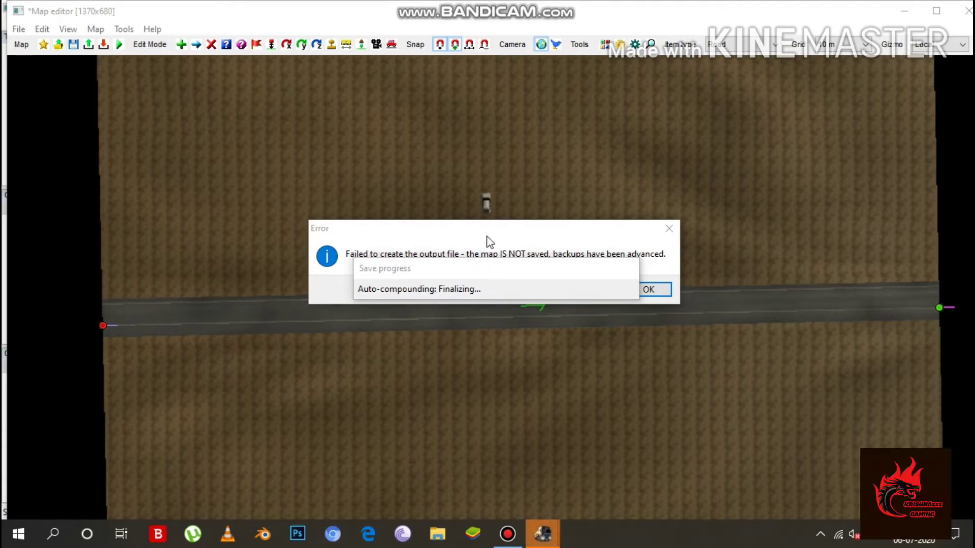
Dismiss the map save error and close the map editor without saving the current map.
left_click_drag(497, 235, 503, 173)
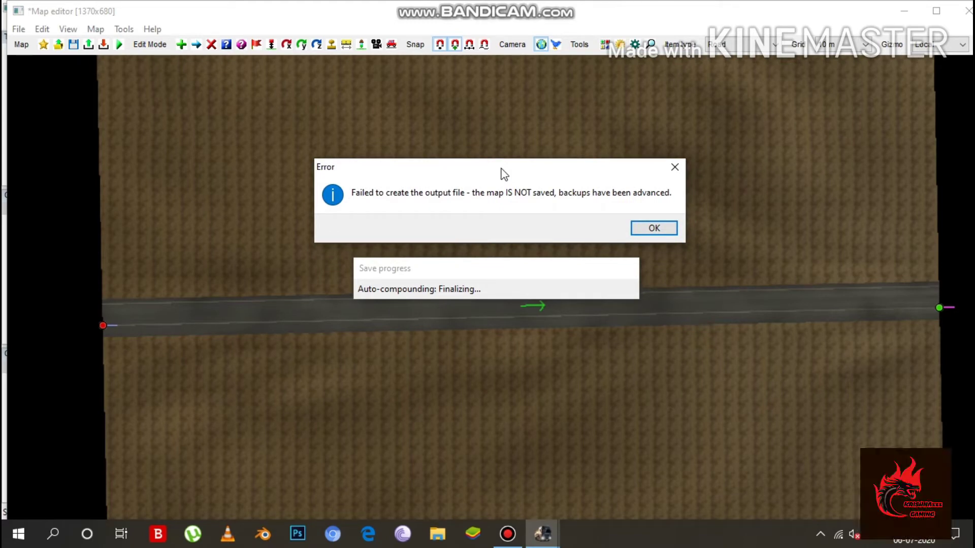
left_click(651, 227)
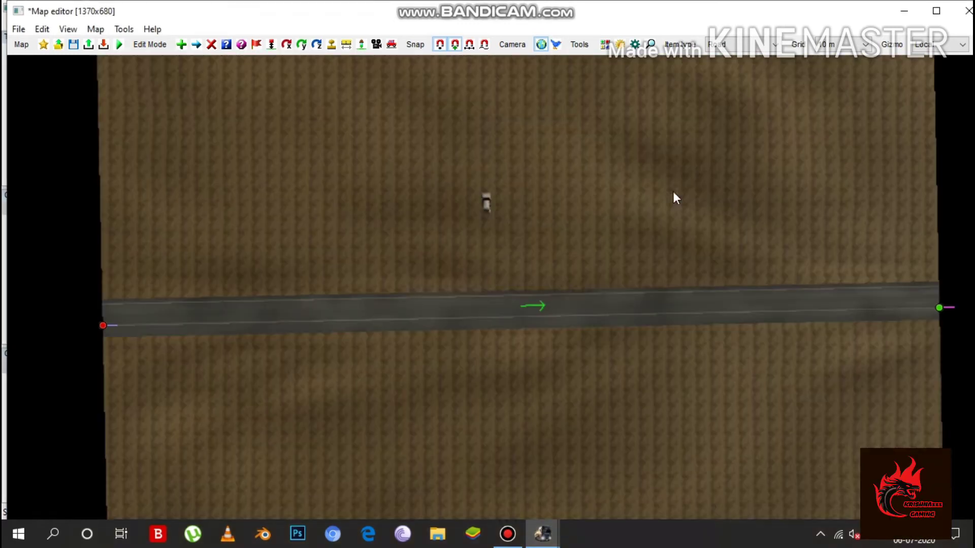
left_click(955, 10)
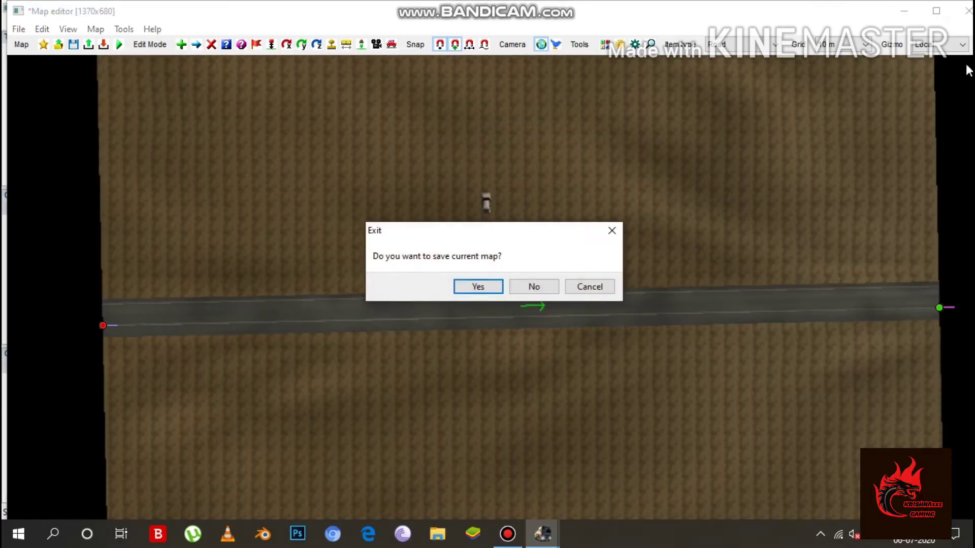
left_click(531, 286)
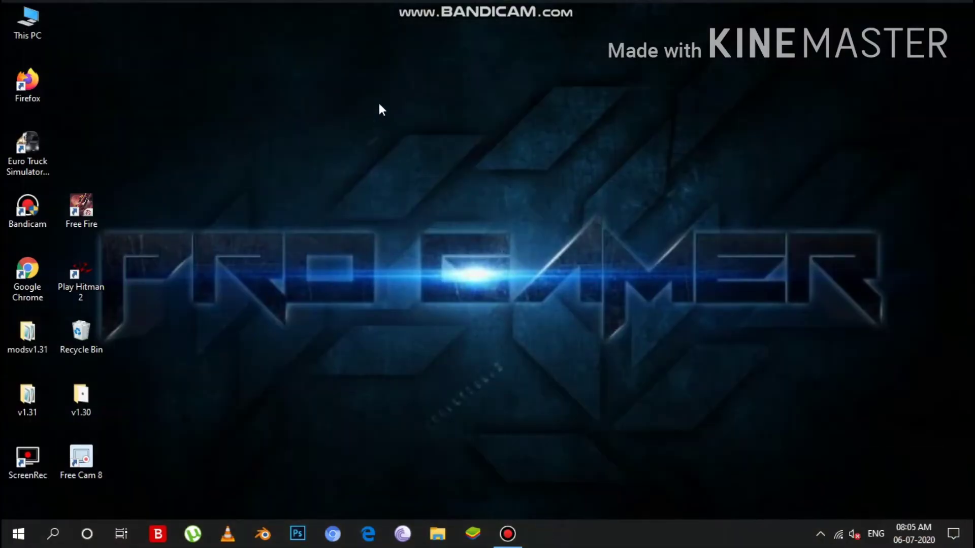
Open the Euro Truck Simulator 2 folder inside Program Files on Local Disk (C:) in File Explorer.
right_click(379, 81)
left_click(408, 123)
right_click(17, 20)
left_click(35, 31)
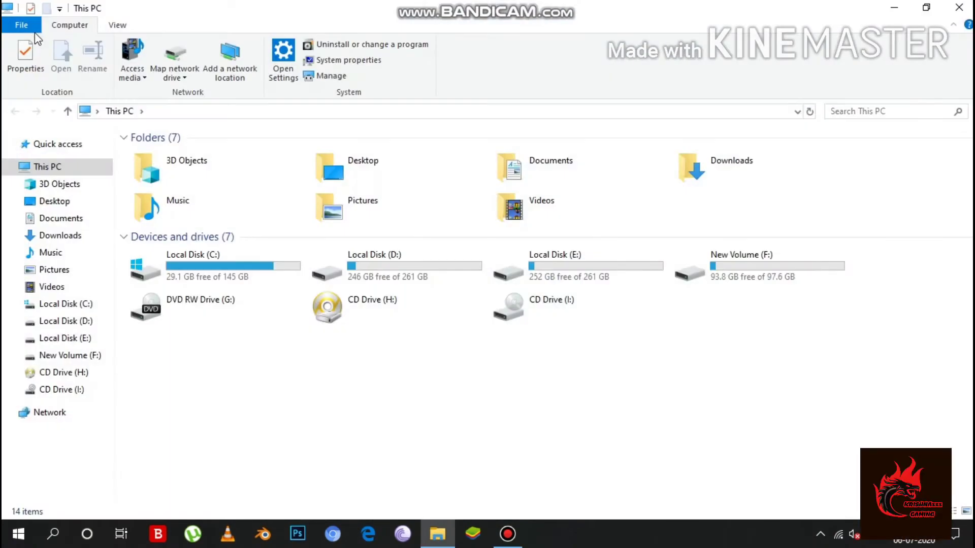
left_click(69, 304)
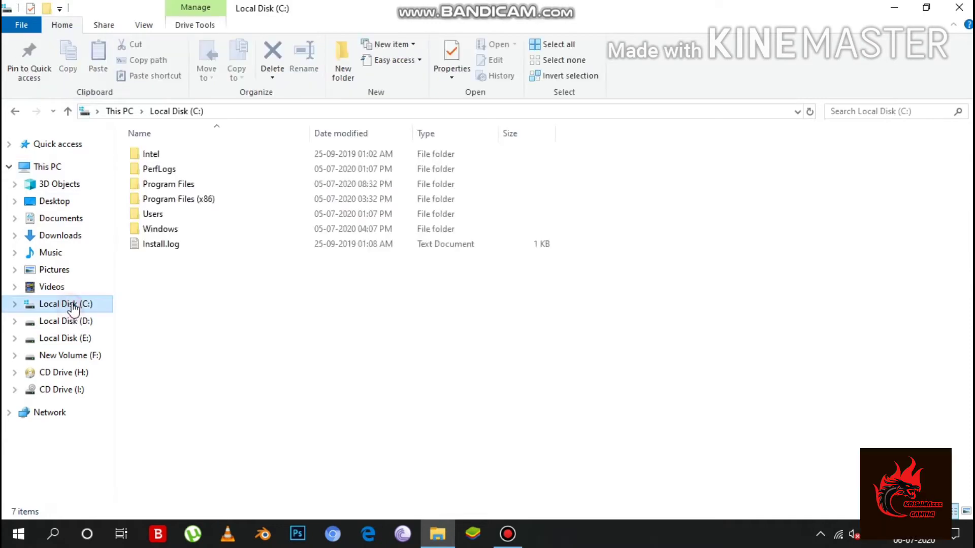
double_click(162, 186)
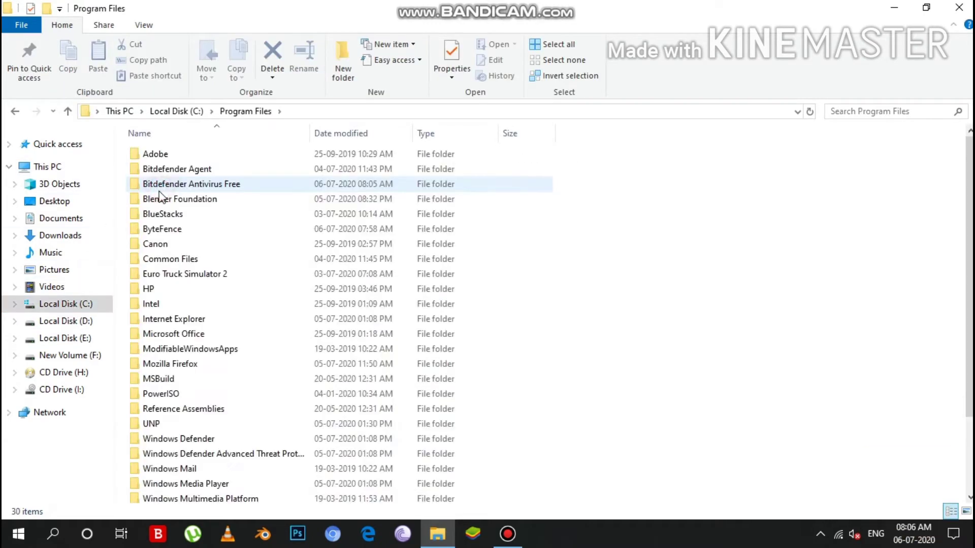
double_click(178, 274)
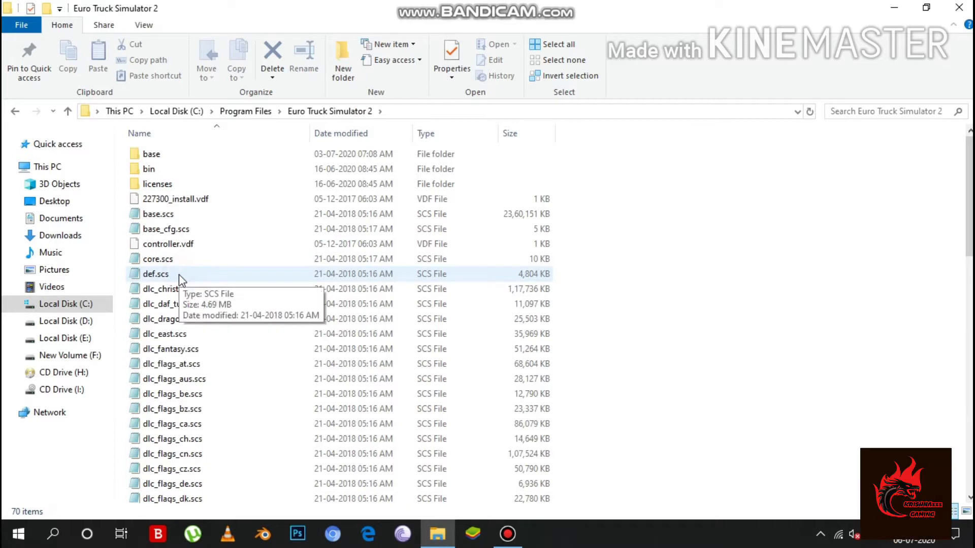
Look inside the base folder and its map subfolder, and return to the Euro Truck Simulator 2 folder.
double_click(187, 155)
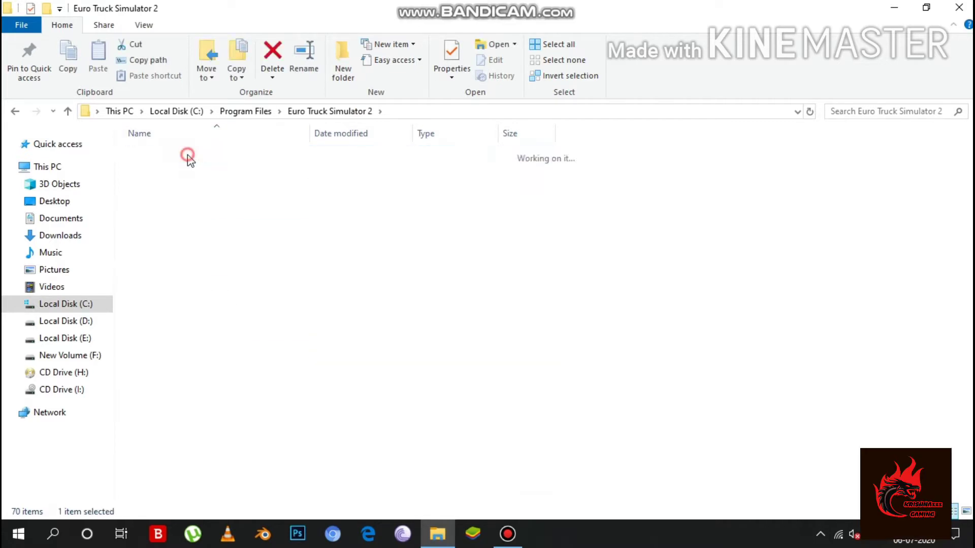
double_click(188, 154)
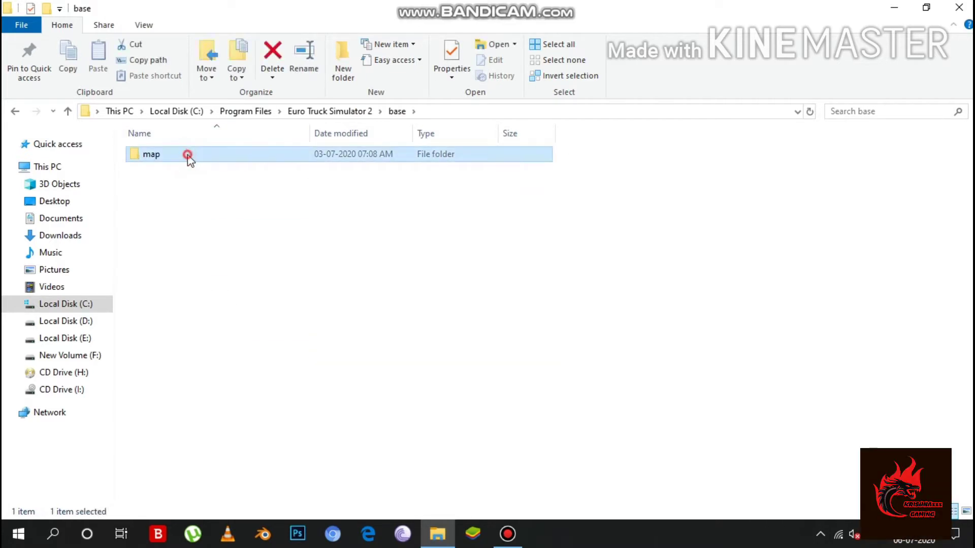
left_click(21, 114)
left_click(21, 114)
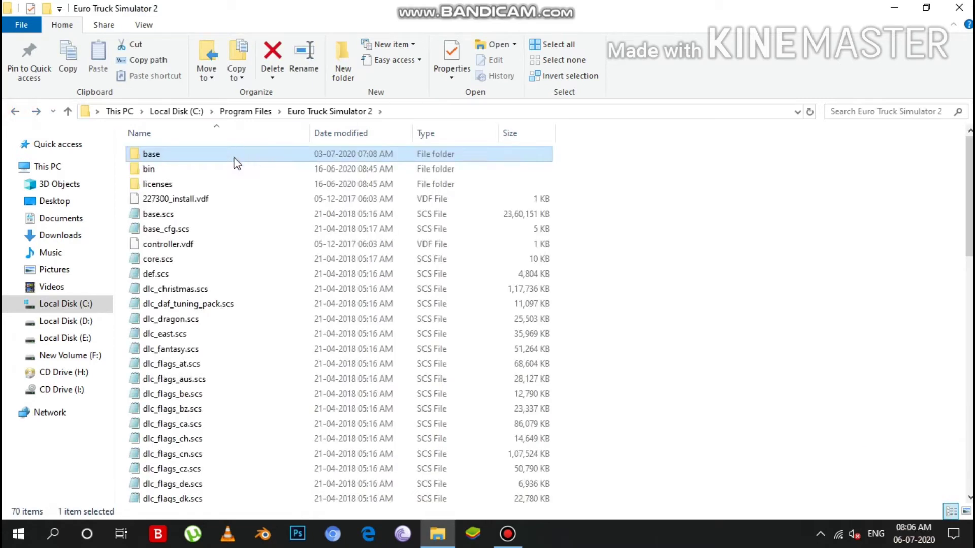
Open the advanced security settings of the base folder from its properties.
right_click(148, 161)
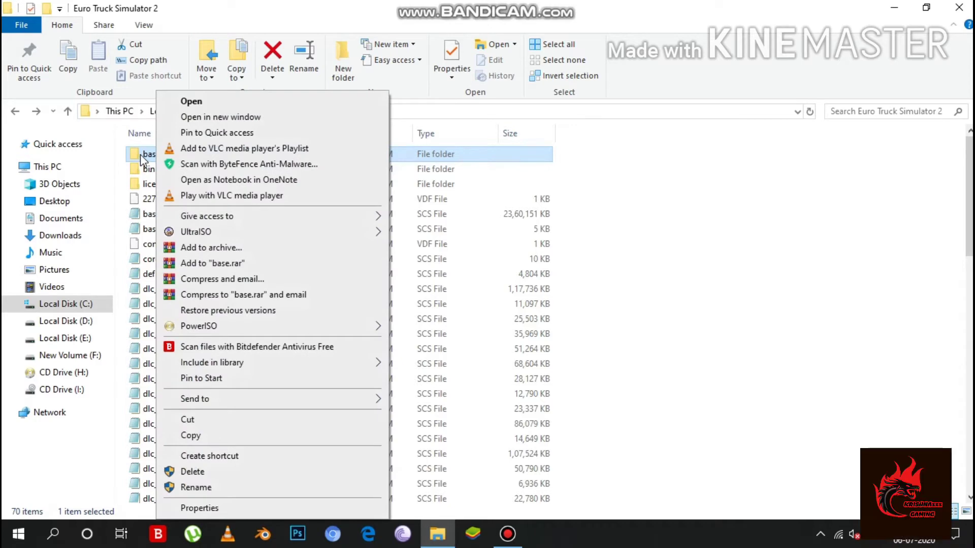
left_click(142, 155)
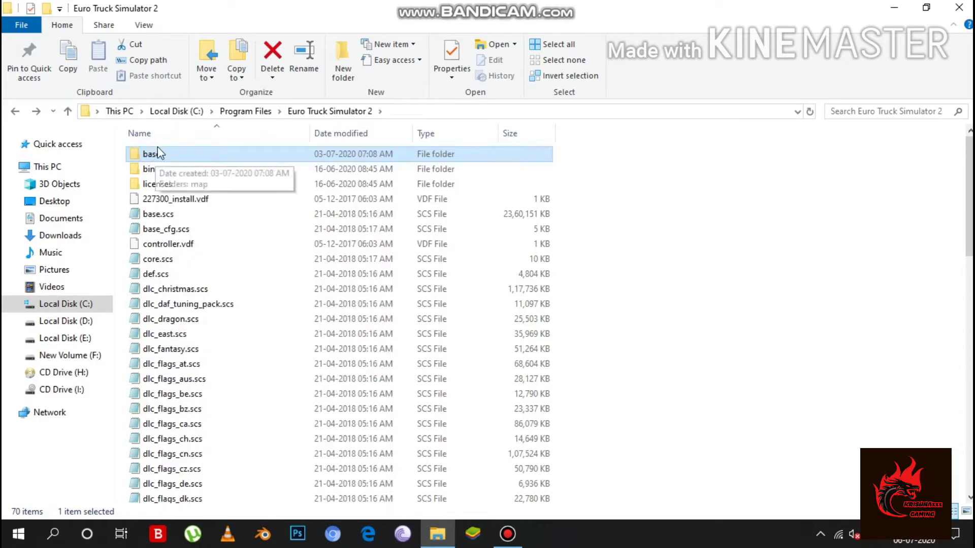
right_click(164, 151)
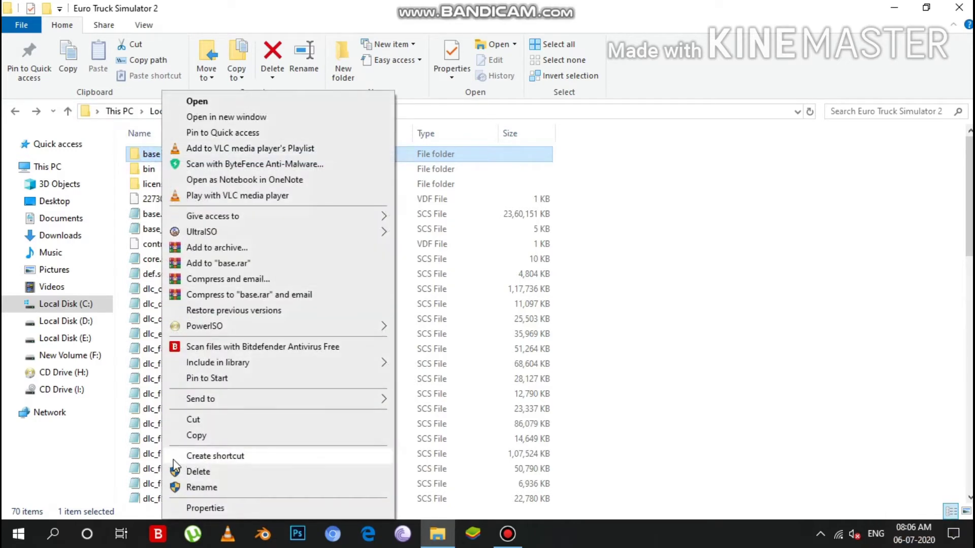
left_click(189, 509)
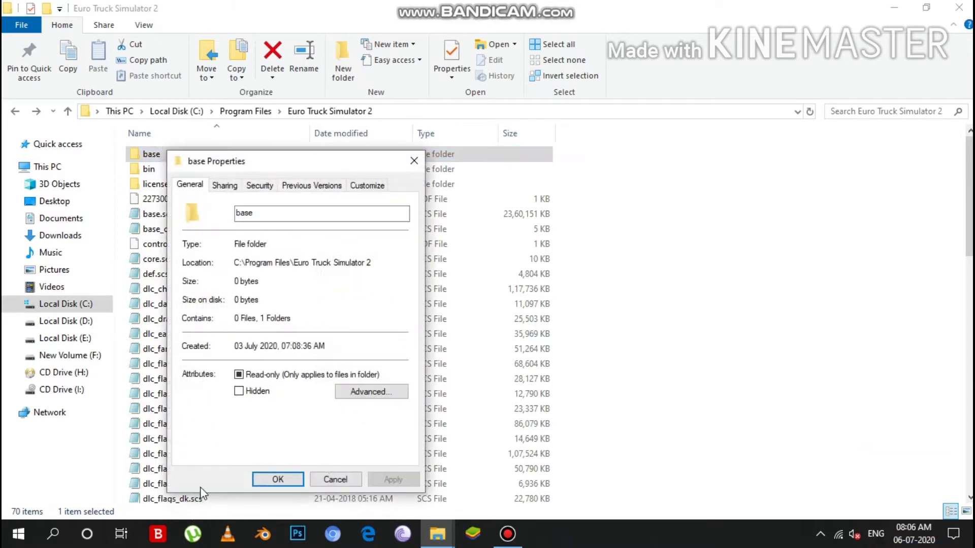
left_click(259, 187)
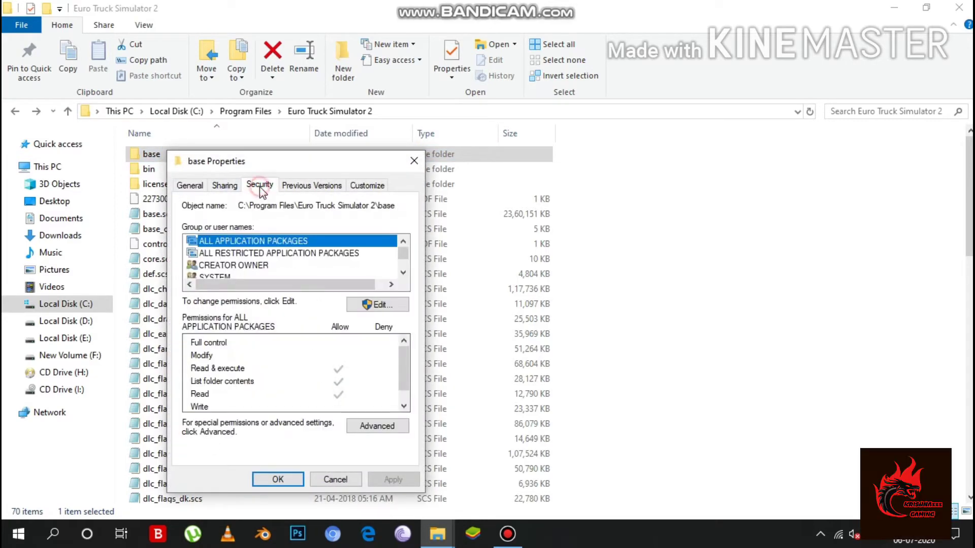
left_click(378, 426)
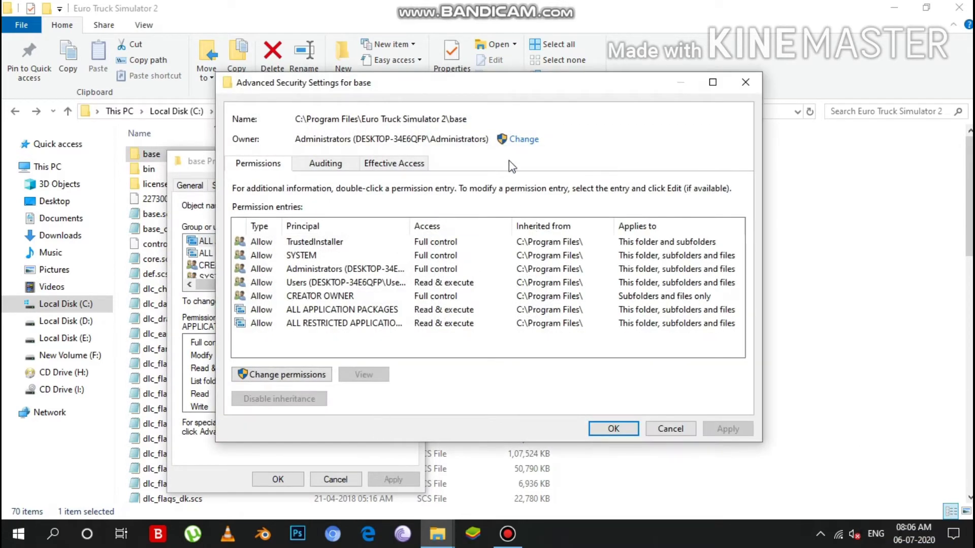
left_click_drag(535, 85, 461, 65)
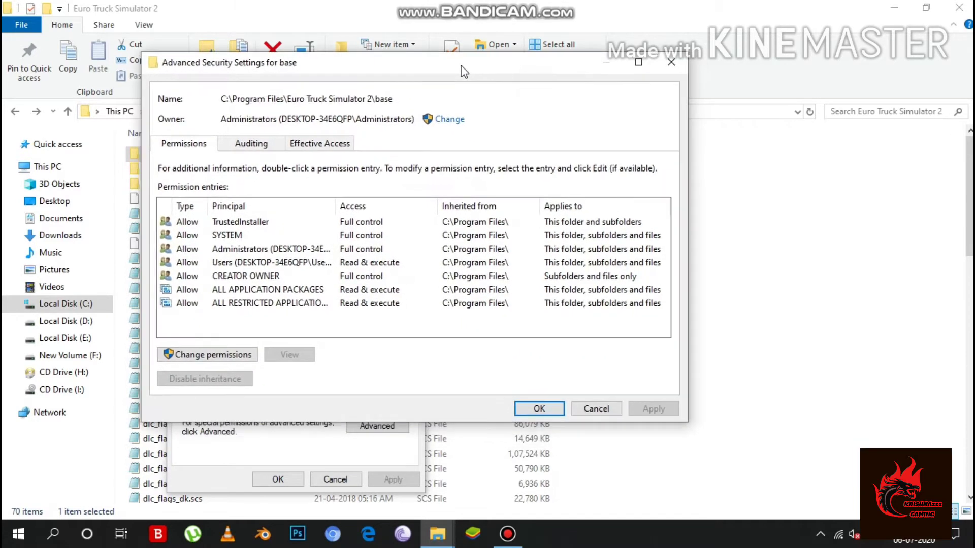
Examine the basic permissions of each permission entry for the base folder, from TrustedInstaller to ALL RESTRICTED APPLICATION PACKAGES.
left_click(342, 222)
double_click(342, 222)
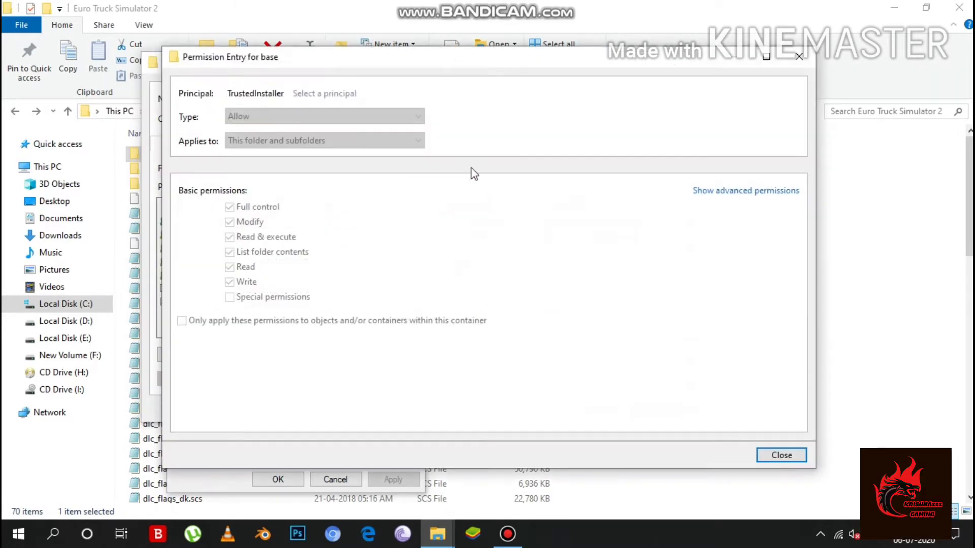
left_click(798, 56)
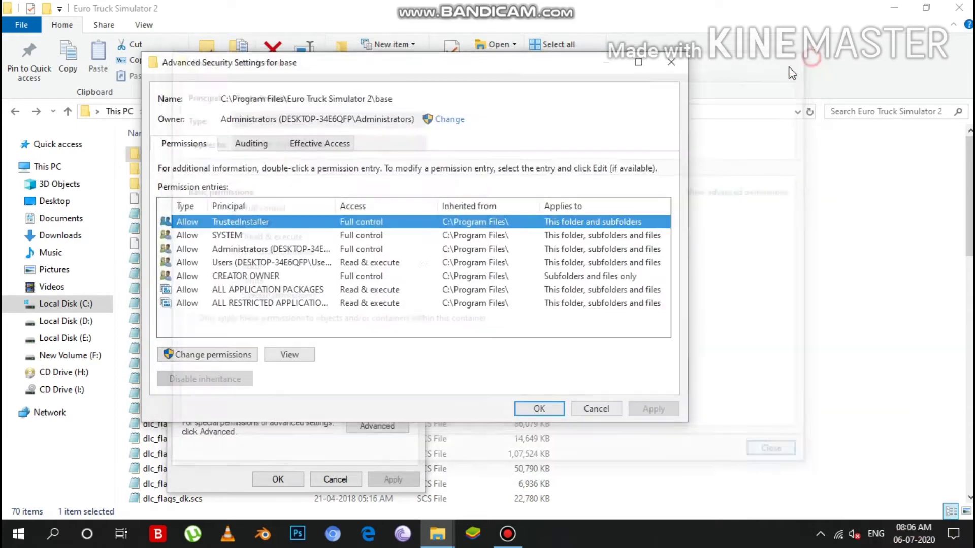
double_click(323, 239)
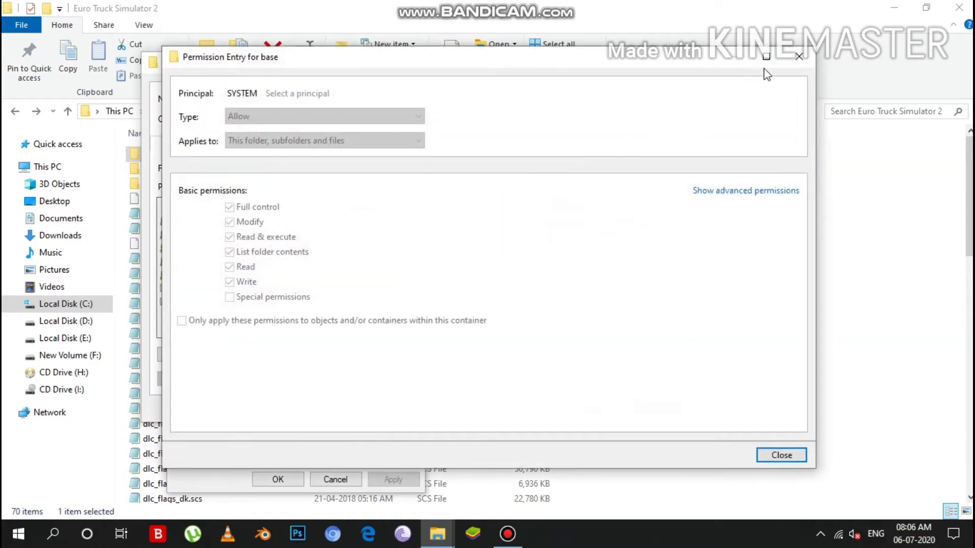
left_click(799, 56)
double_click(300, 254)
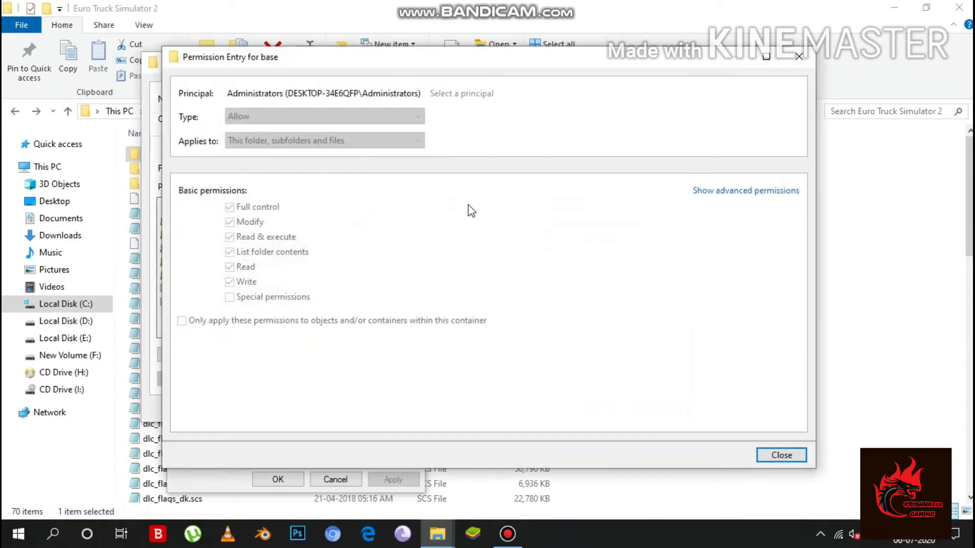
left_click(799, 56)
double_click(312, 265)
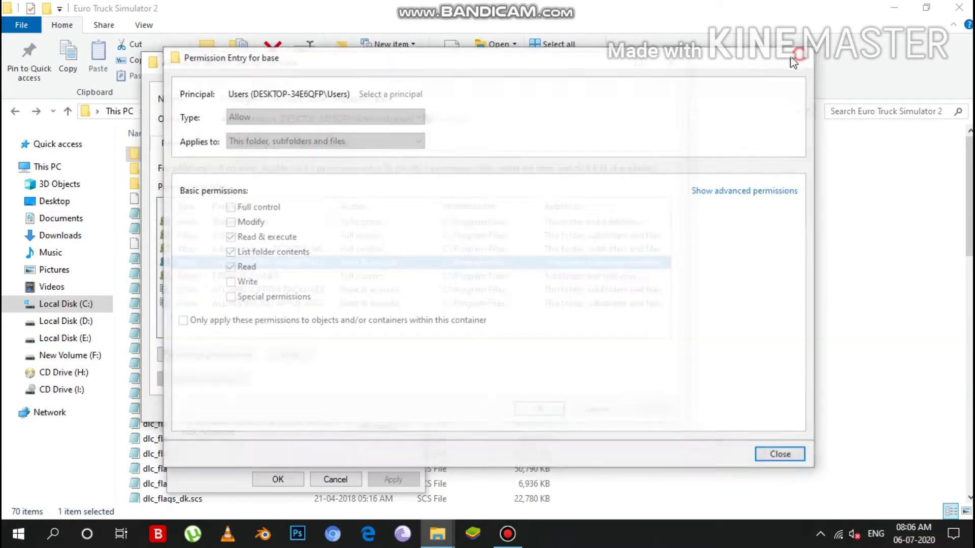
left_click(800, 57)
double_click(325, 276)
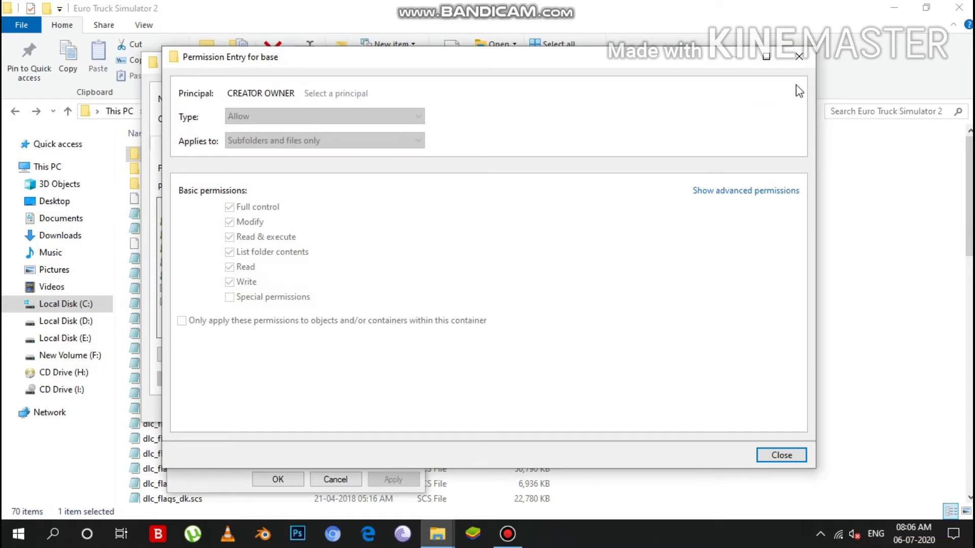
left_click(799, 56)
double_click(385, 289)
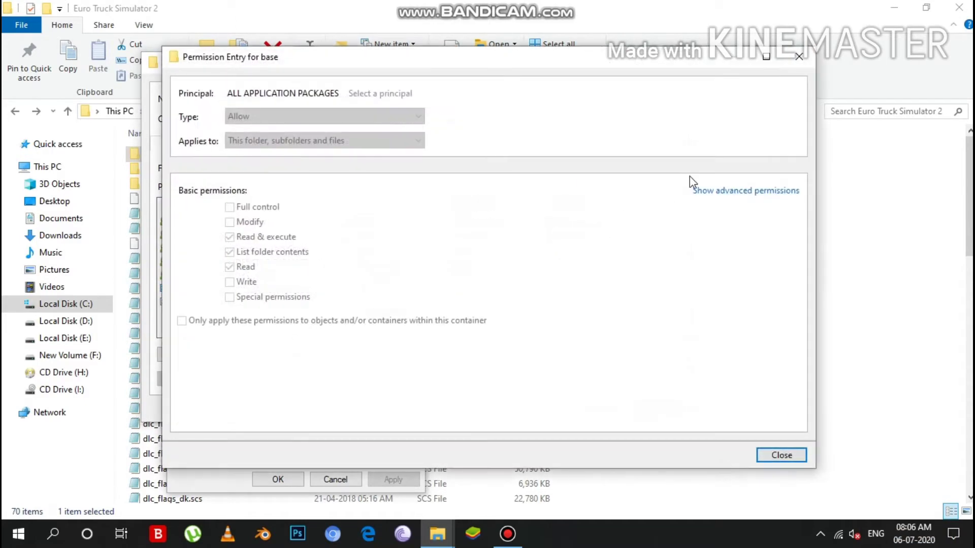
left_click(798, 57)
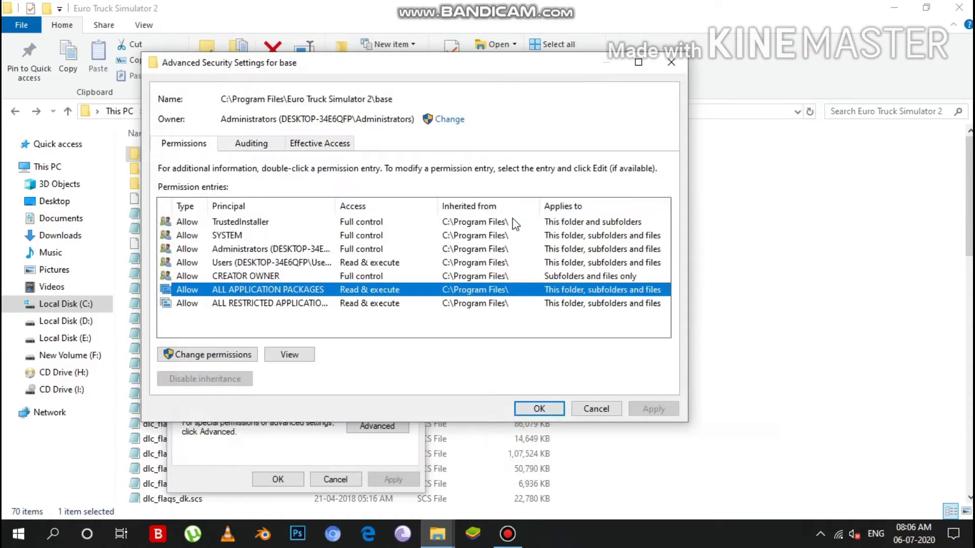
double_click(421, 303)
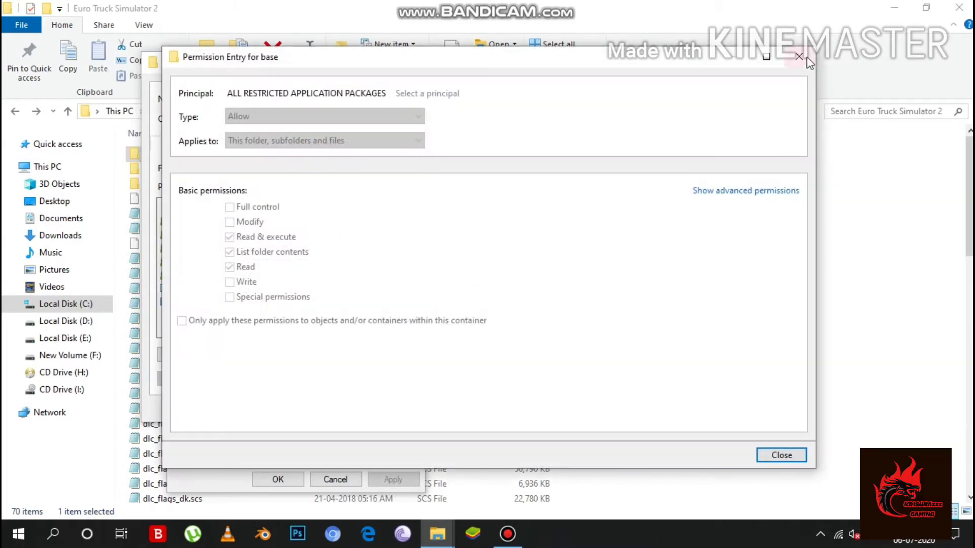
left_click(805, 57)
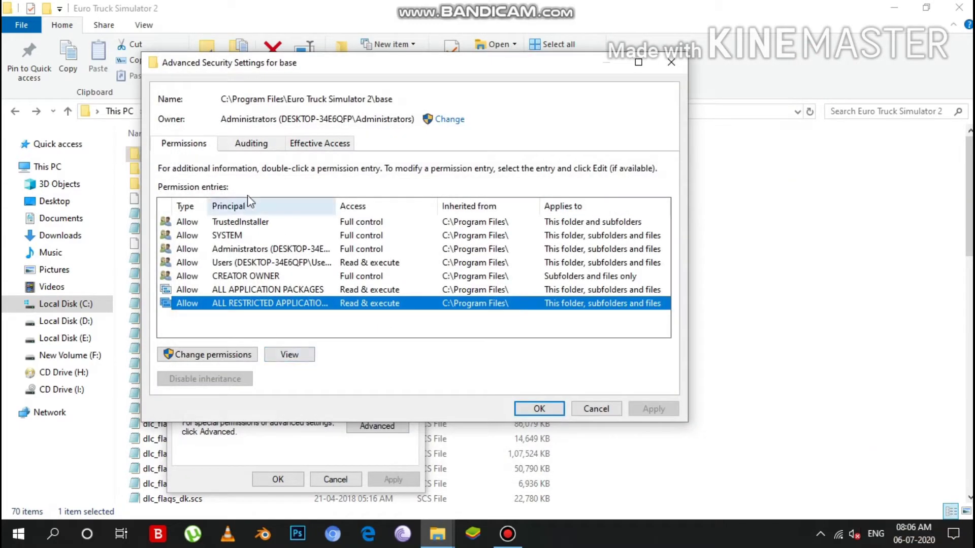
Make the base folder's permission entries editable, review TrustedInstaller, SYSTEM and ALL RESTRICTED APPLICATION PACKAGES, and close the advanced security settings.
left_click(248, 353)
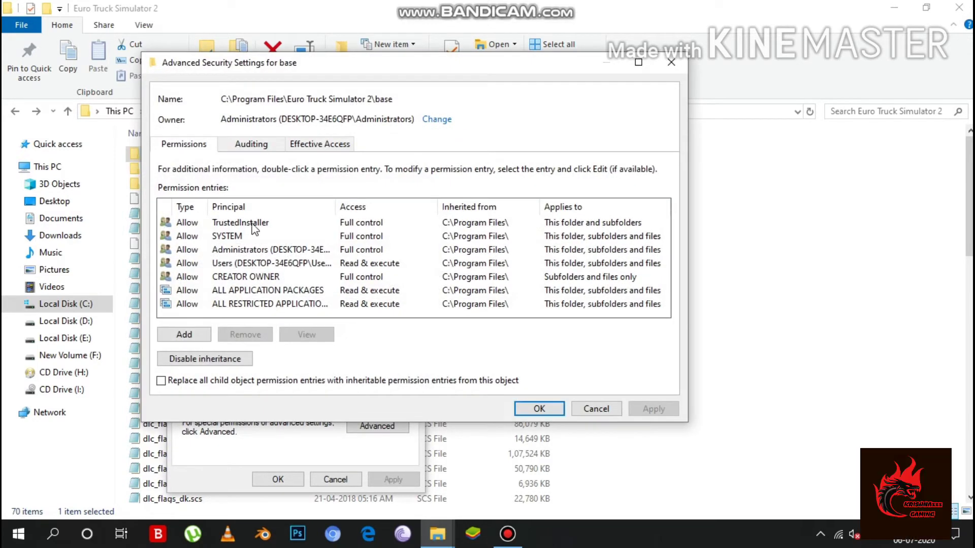
double_click(256, 223)
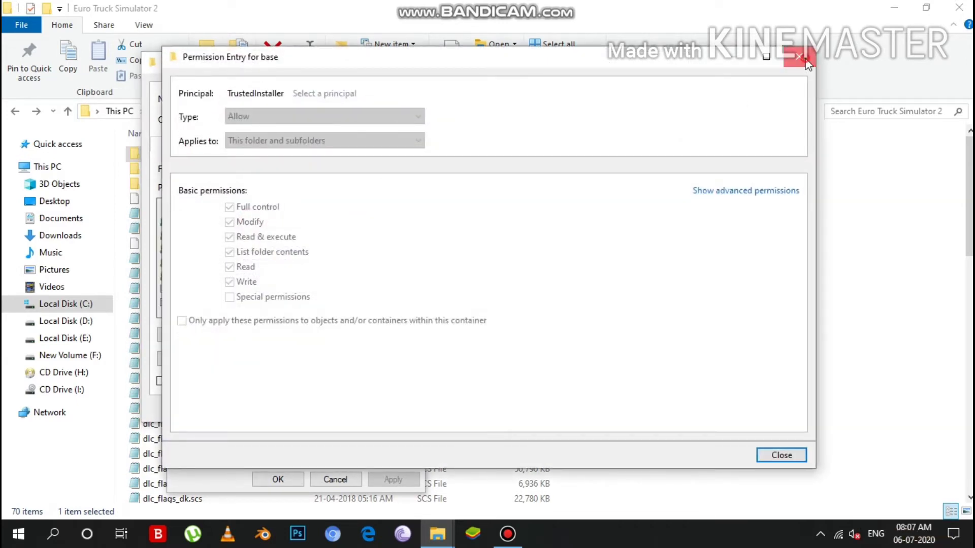
left_click(798, 57)
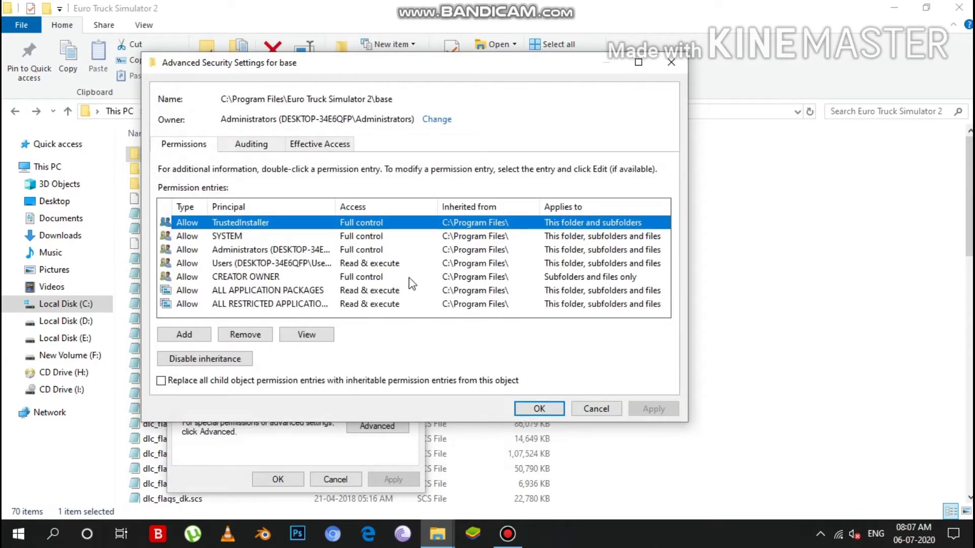
double_click(264, 232)
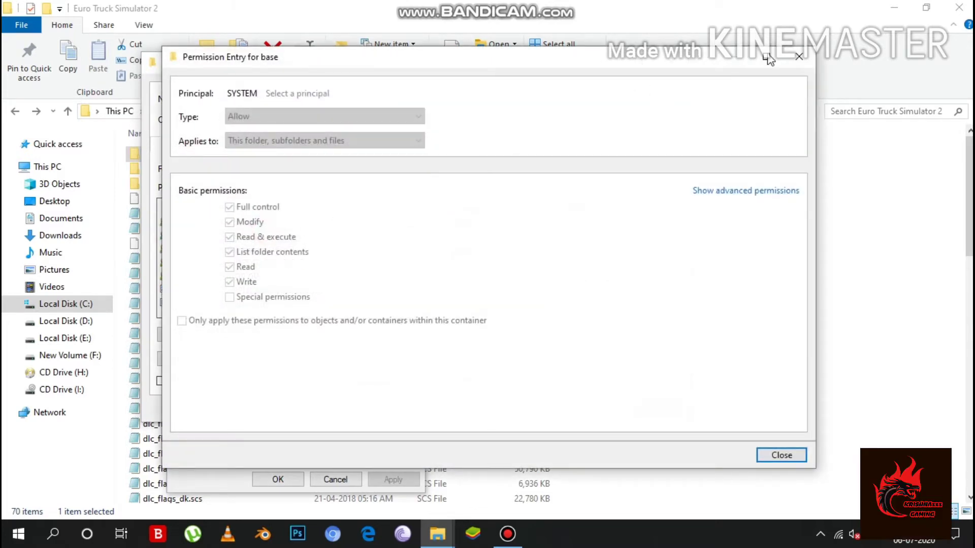
left_click(799, 57)
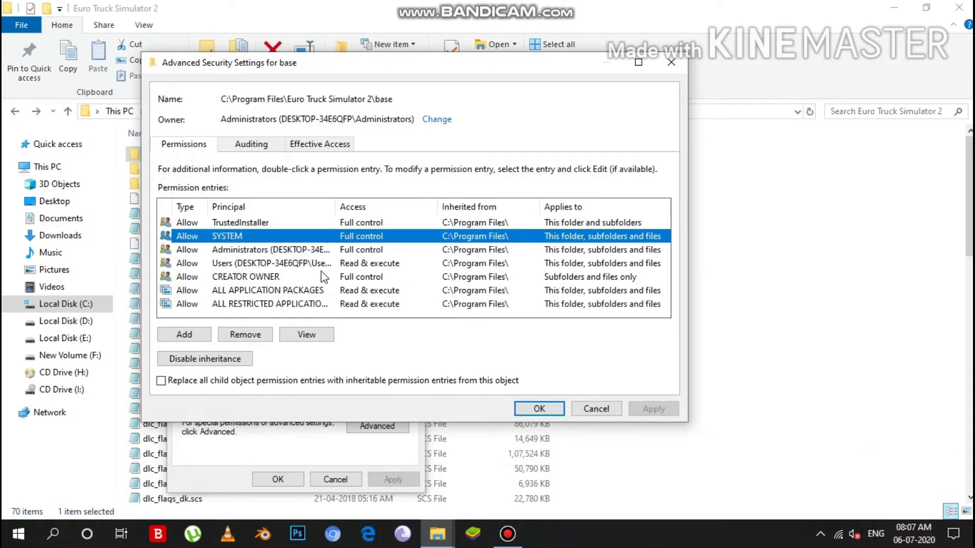
double_click(325, 304)
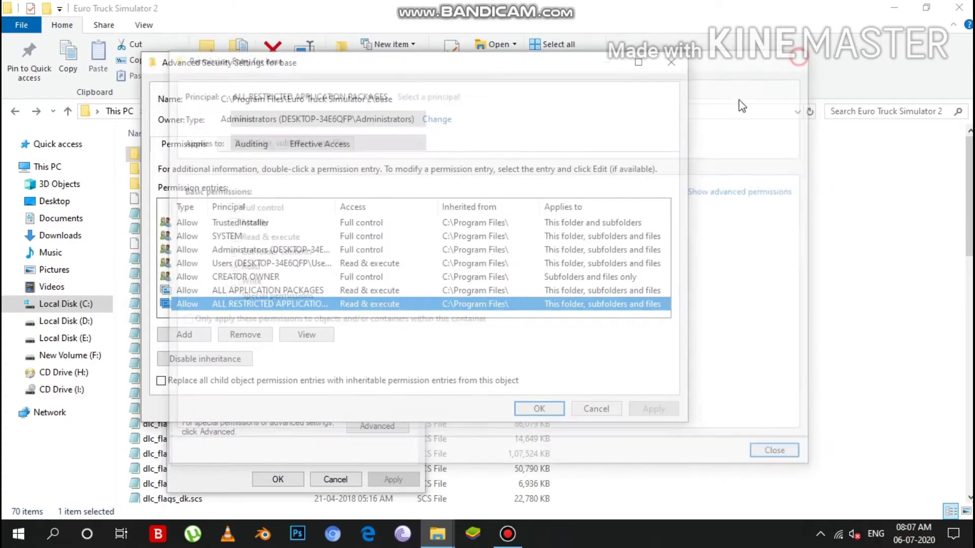
left_click(540, 409)
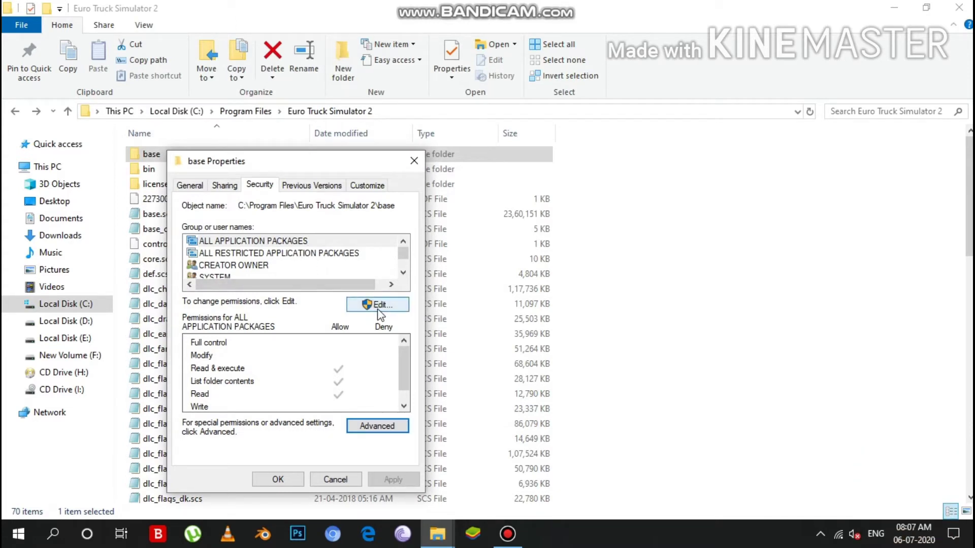
Reopen the base folder's properties and bring up its group and user permissions for editing.
left_click(415, 160)
right_click(180, 156)
left_click(210, 508)
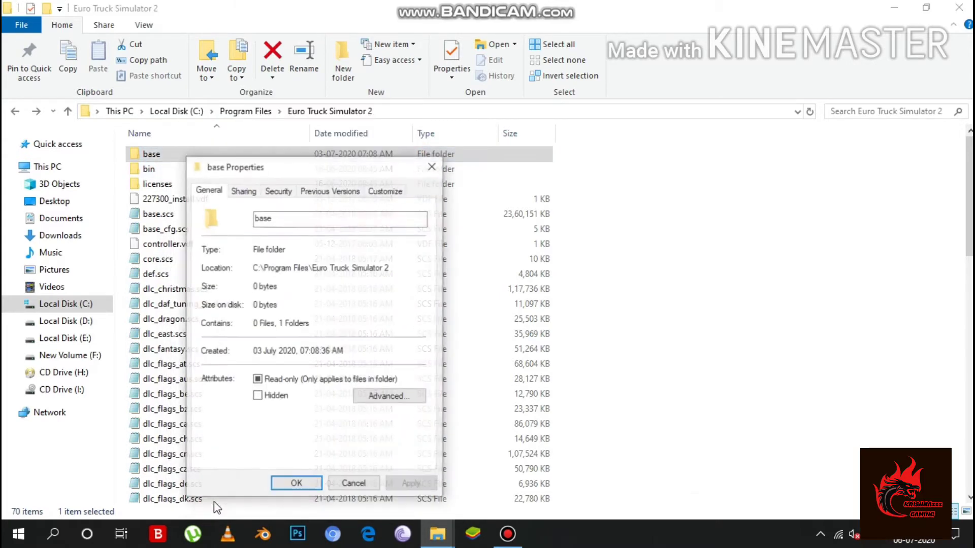
left_click(277, 192)
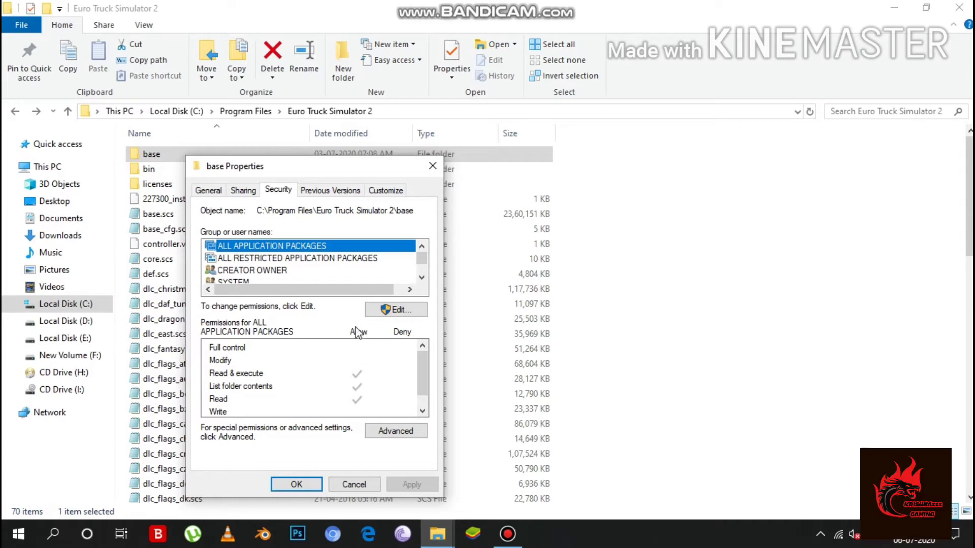
left_click(393, 311)
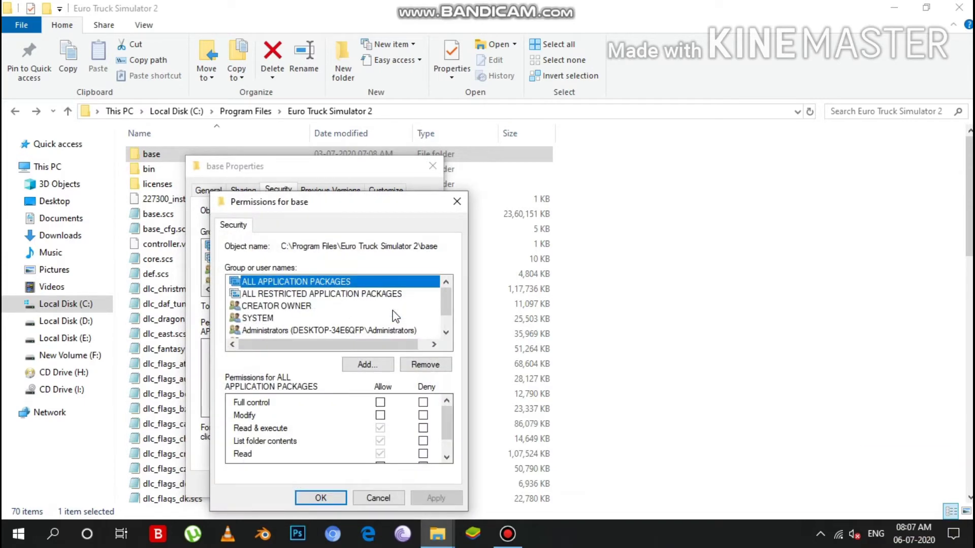
Allow Full control of the base folder for ALL APPLICATION PACKAGES and apply the change.
scroll(365, 410, "down", 1)
scroll(364, 411, "up", 1)
left_click(380, 402)
scroll(380, 430, "down", 1)
left_click(435, 499)
left_click(321, 498)
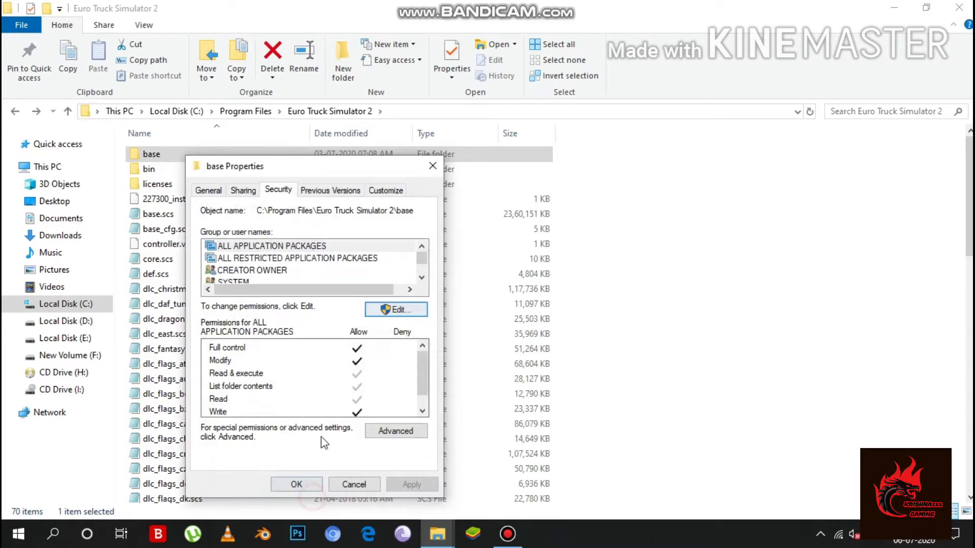
Edit the base folder's permissions again, allowing Full control for ALL RESTRICTED APPLICATION PACKAGES and CREATOR OWNER.
left_click(391, 311)
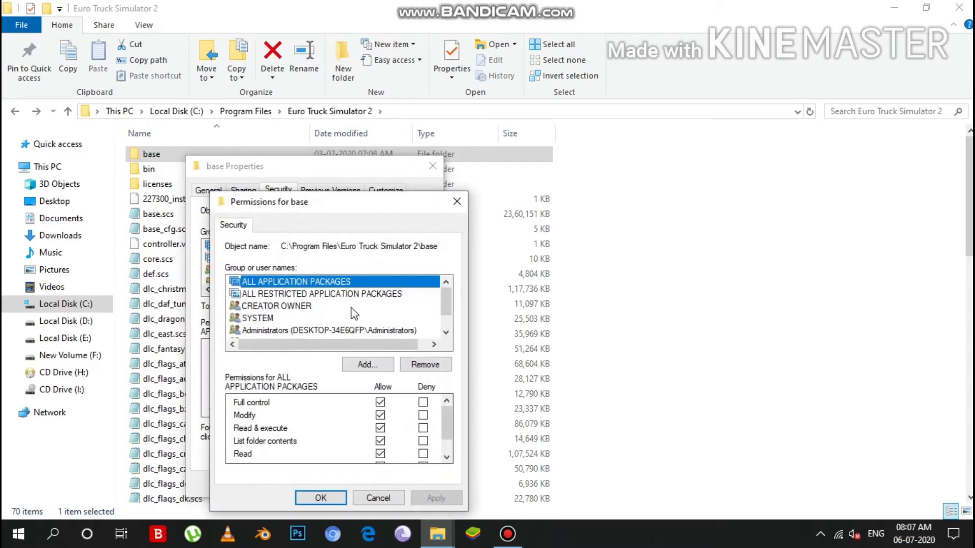
left_click(338, 295)
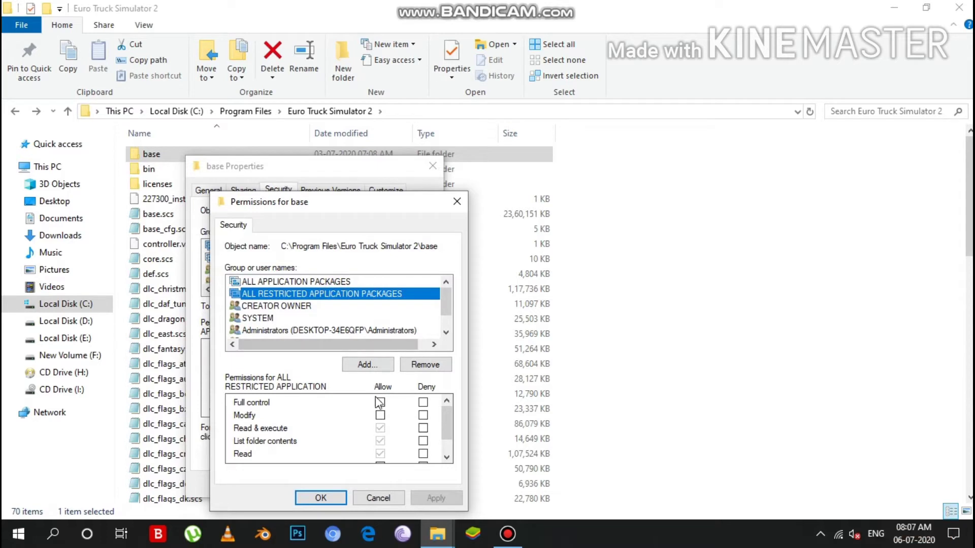
left_click(380, 402)
left_click(345, 282)
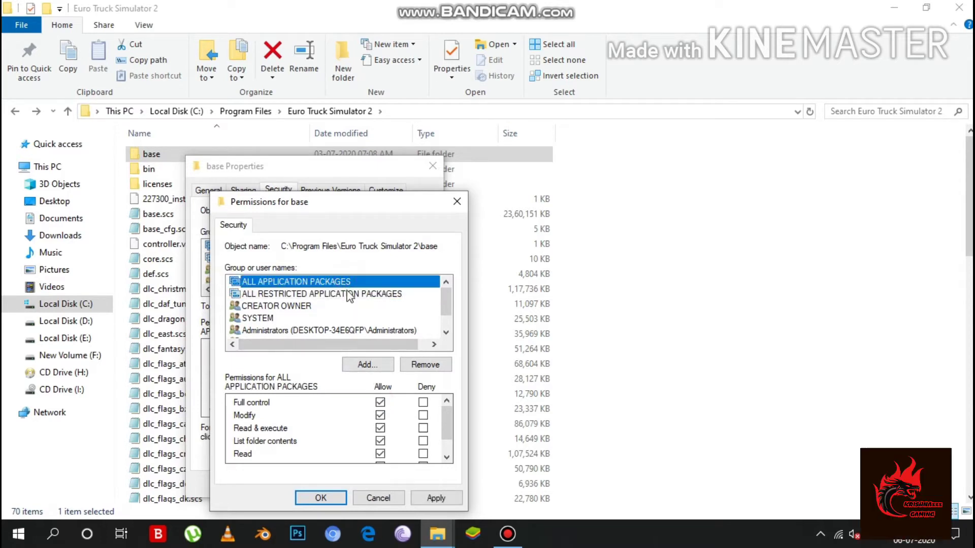
left_click(348, 295)
left_click(349, 307)
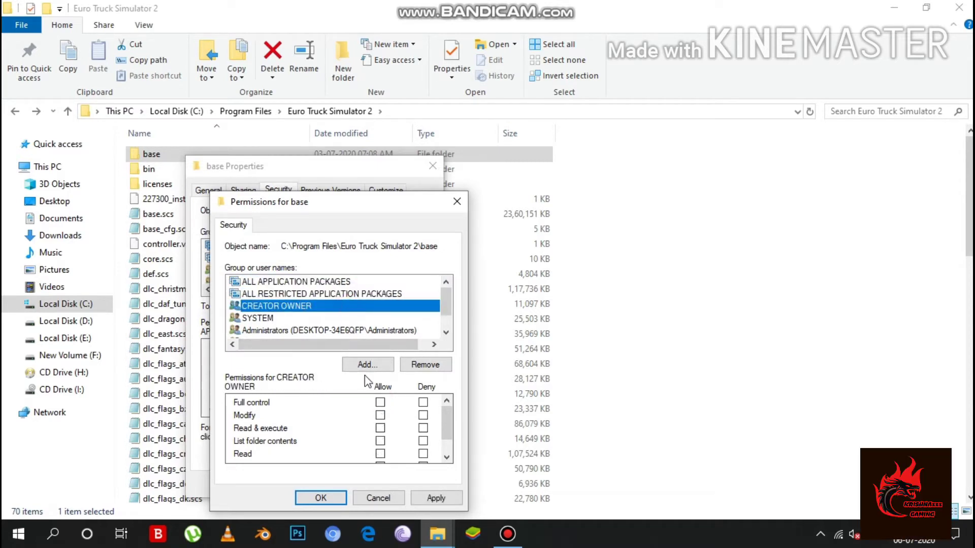
left_click(380, 403)
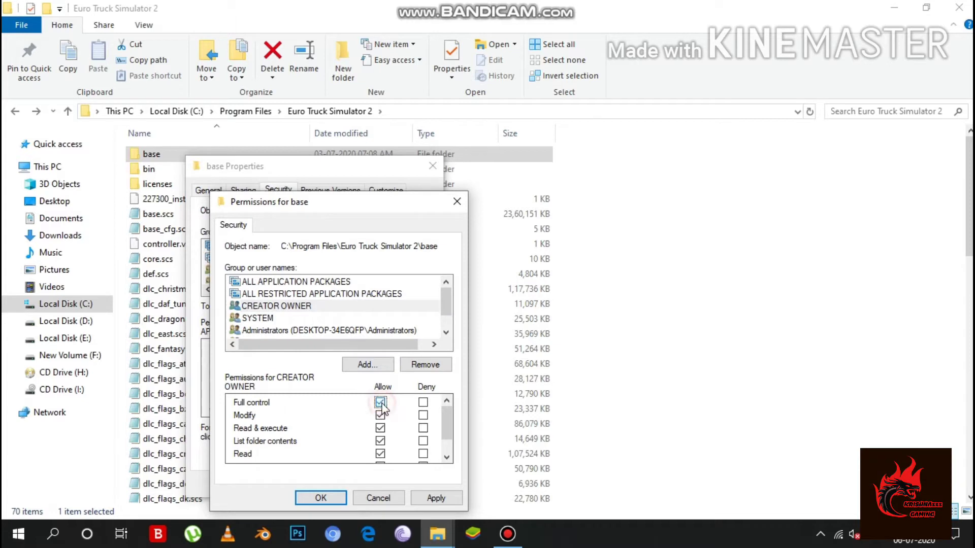
Check the SYSTEM, Administrators and Users permissions, and allow Modify for TrustedInstaller.
left_click(345, 318)
scroll(361, 334, "down", 1)
scroll(375, 398, "down", 1)
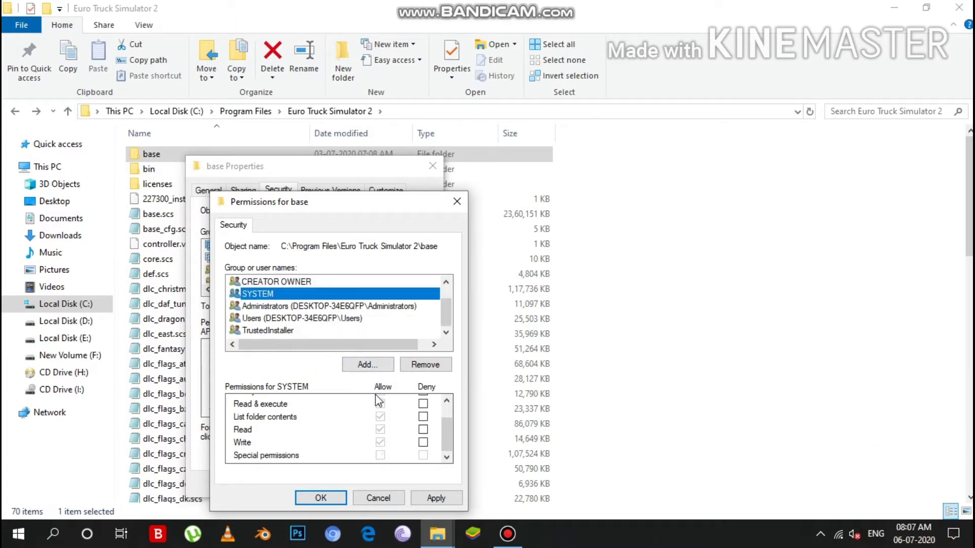
left_click(356, 306)
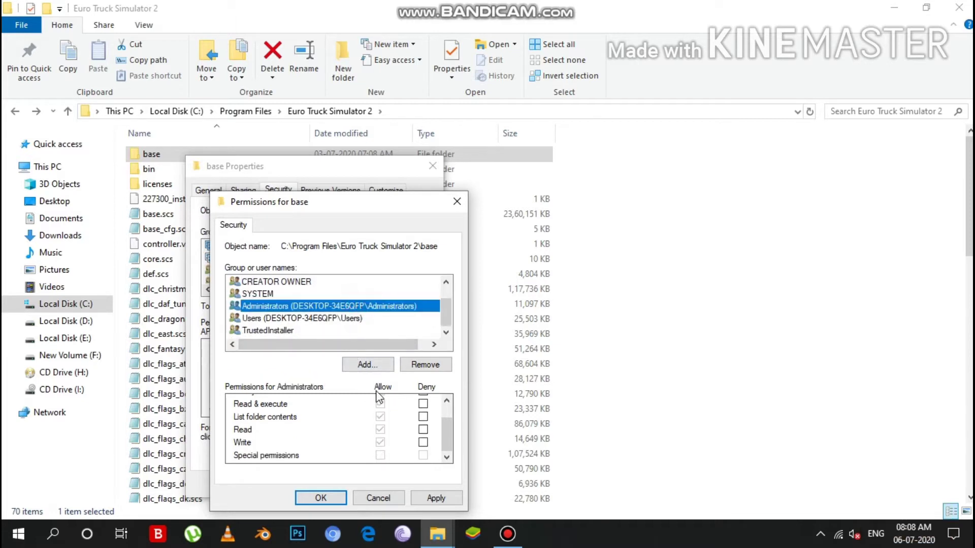
left_click(357, 319)
scroll(381, 414, "up", 1)
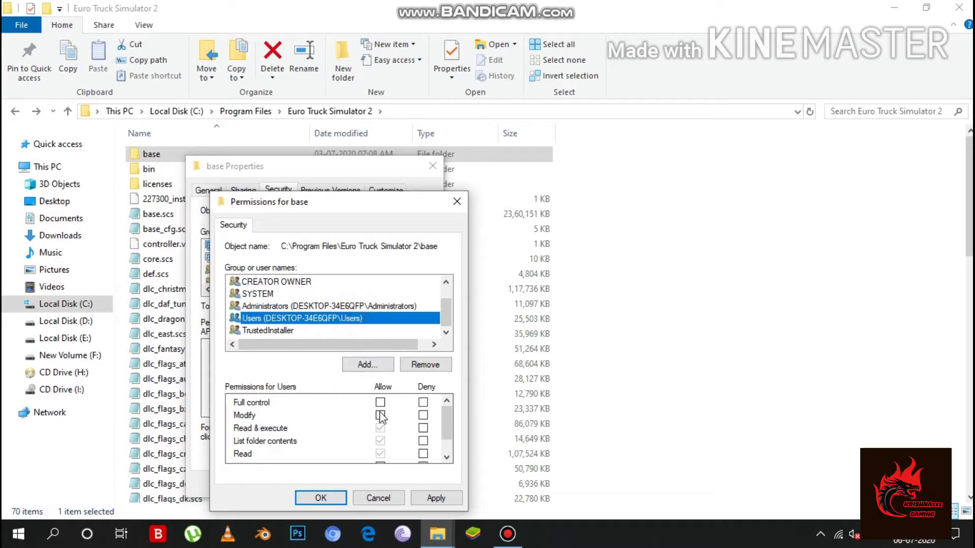
left_click(356, 331)
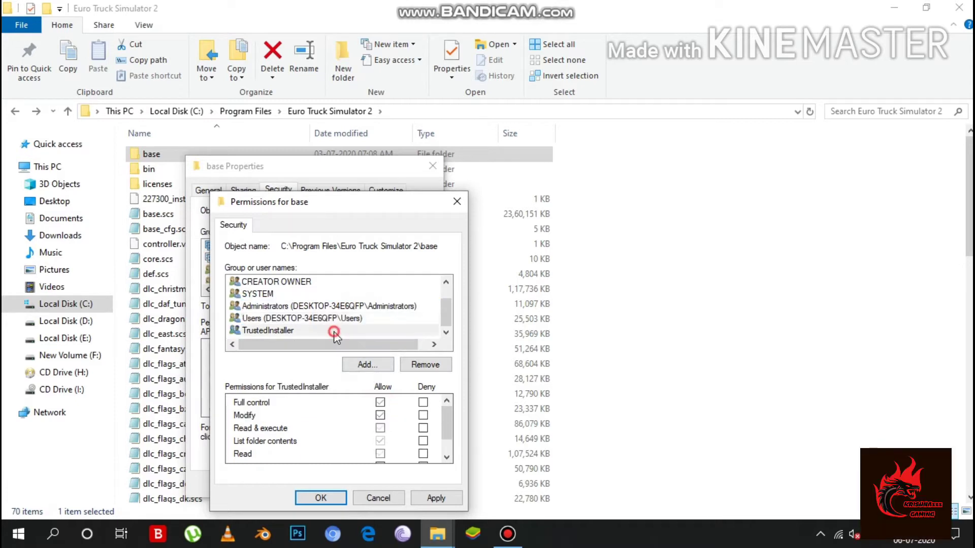
left_click(380, 415)
scroll(361, 414, "down", 1)
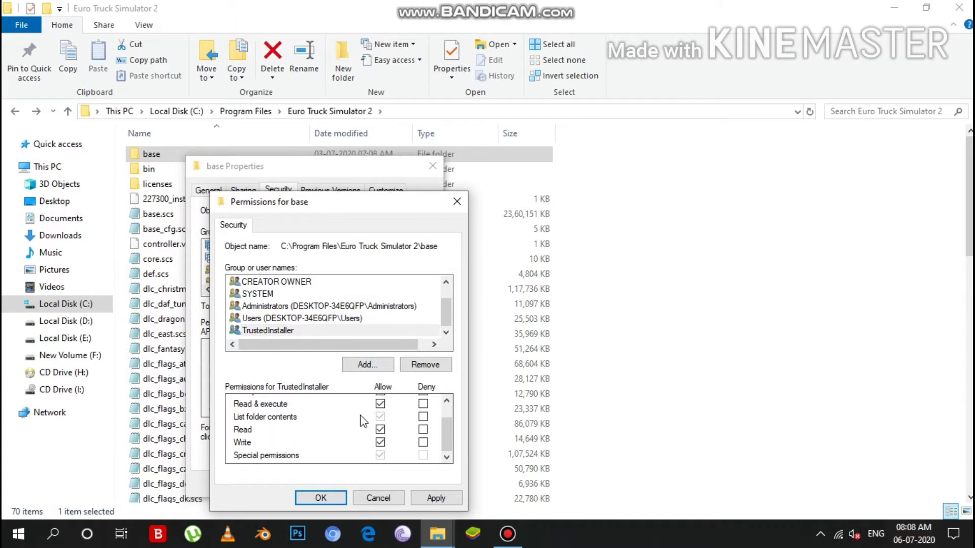
Review the allowed permissions of each group and user, from ALL APPLICATION PACKAGES through TrustedInstaller.
scroll(344, 312, "up", 1)
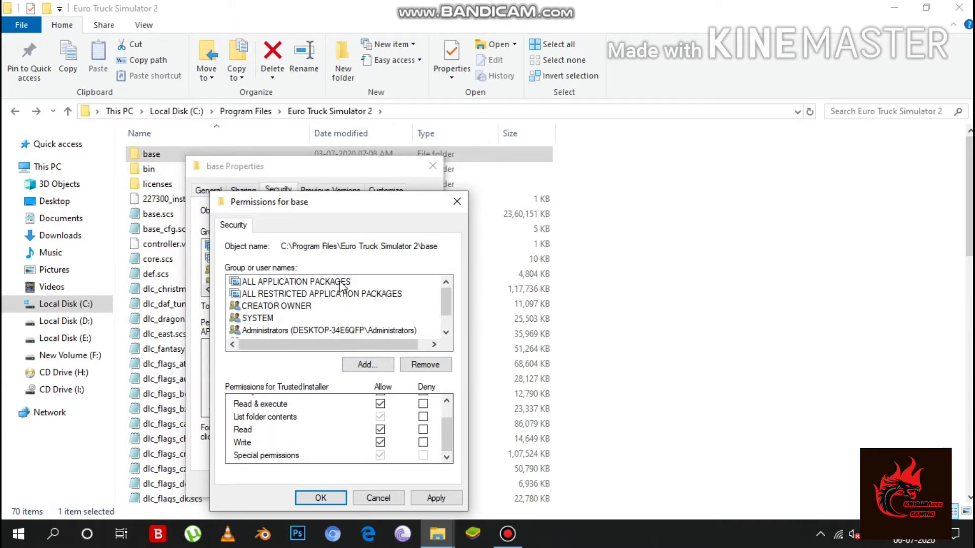
left_click(340, 282)
left_click(341, 294)
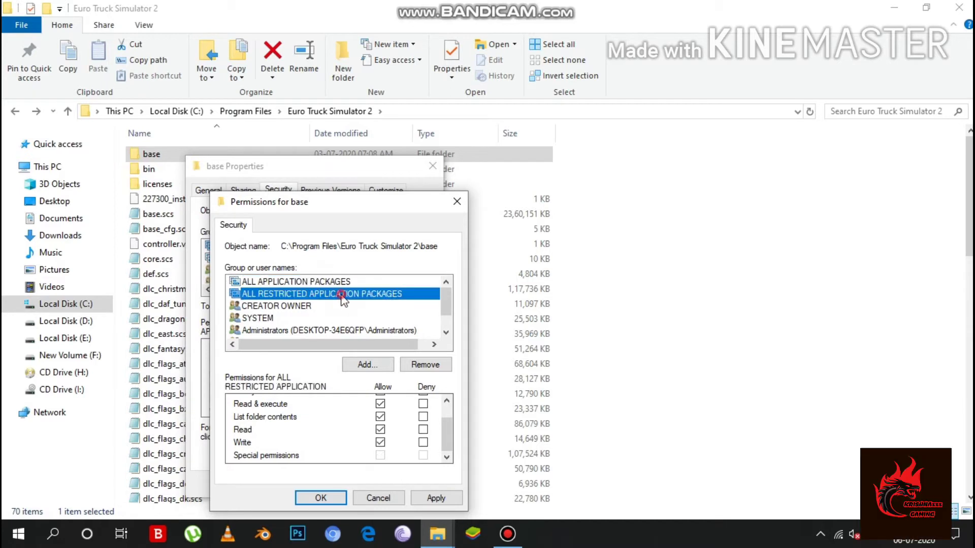
left_click(343, 306)
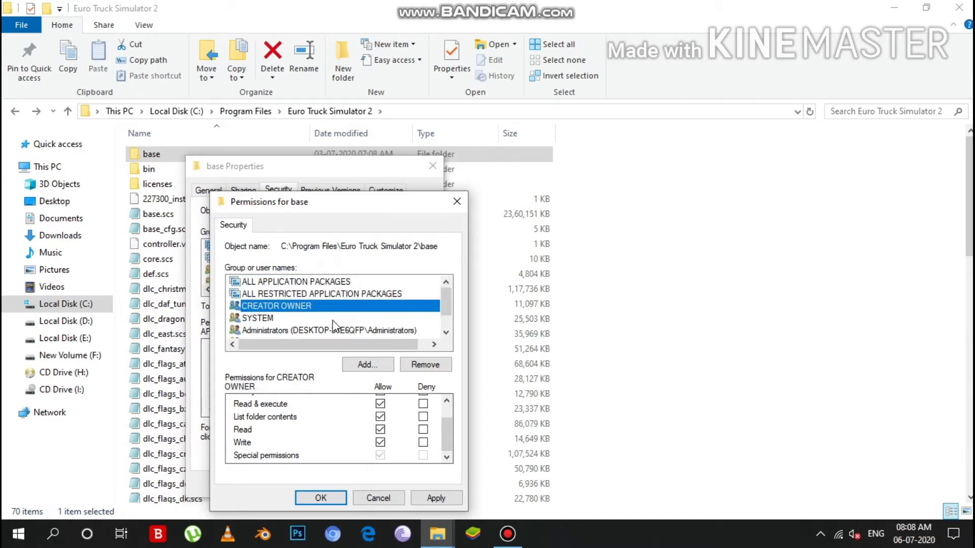
left_click(333, 320)
scroll(334, 325, "down", 1)
left_click(333, 307)
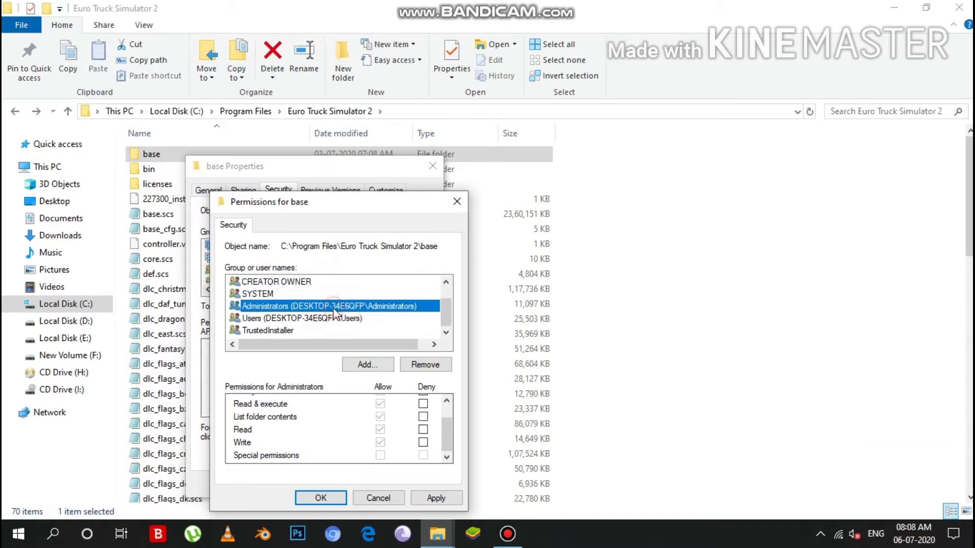
left_click(333, 318)
left_click(328, 330)
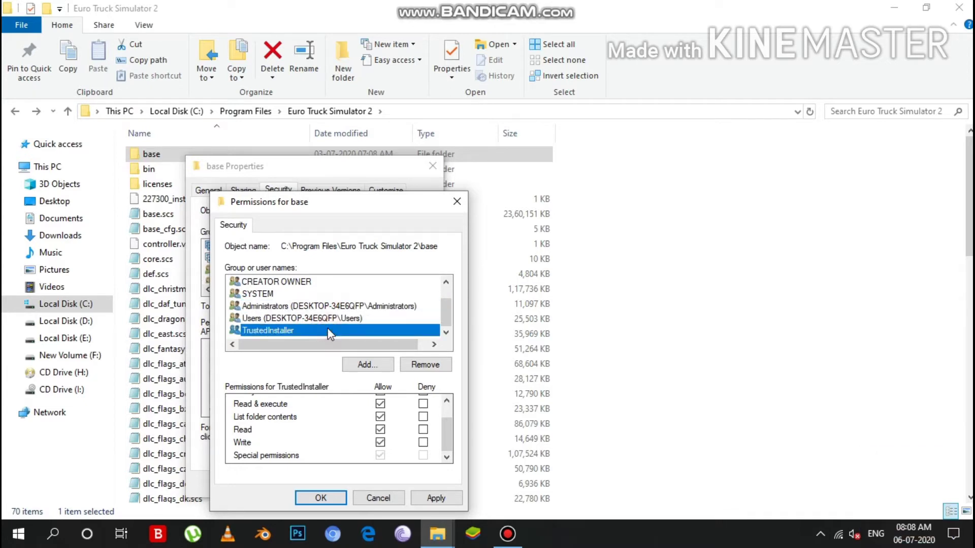
Apply the edited permissions to the base folder and close its properties.
left_click(420, 498)
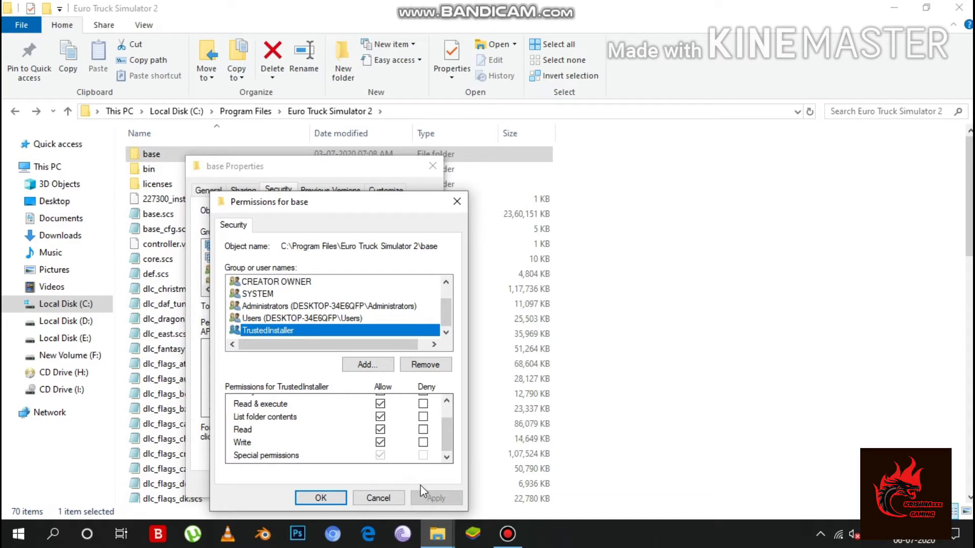
scroll(368, 429, "up", 1)
left_click(320, 498)
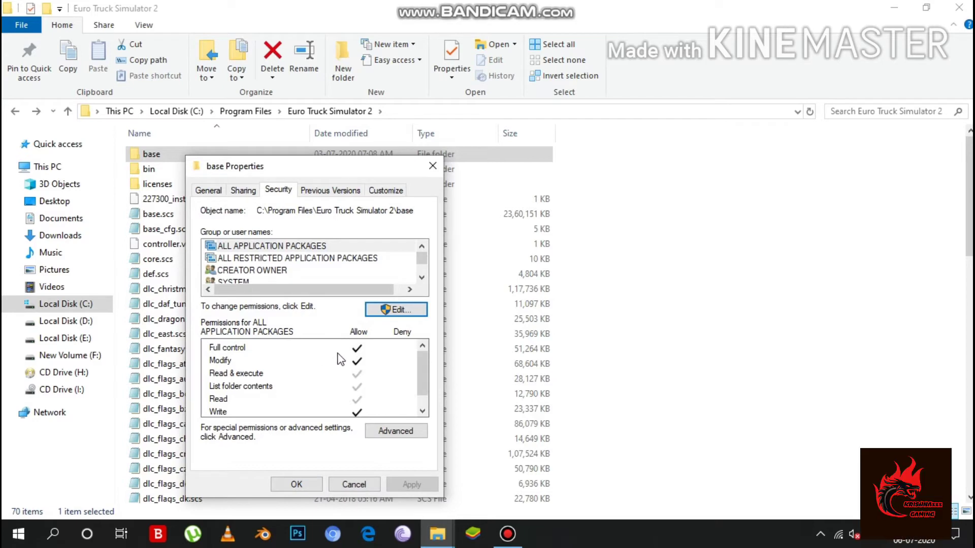
left_click(307, 487)
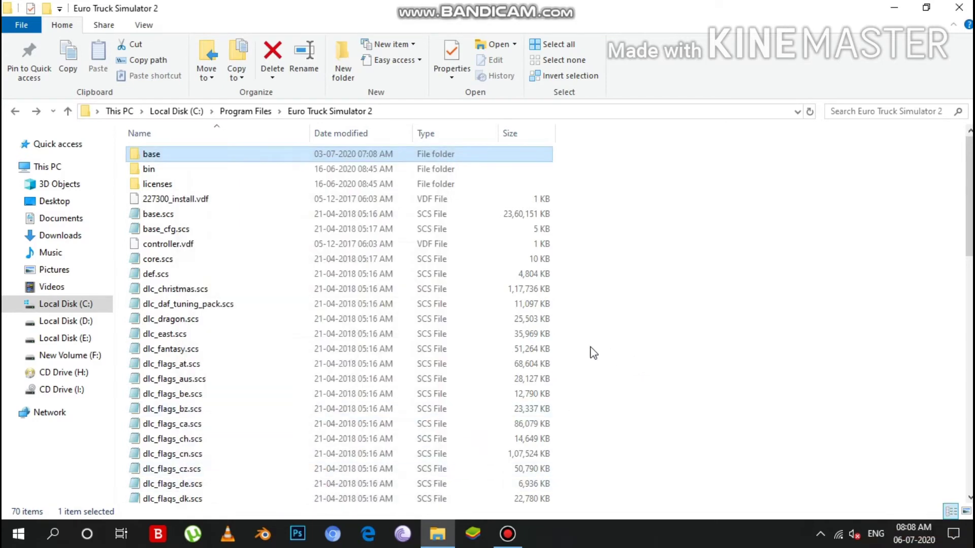
Close the Euro Truck Simulator 2 folder window and refresh the desktop.
left_click(962, 6)
right_click(206, 140)
left_click(238, 185)
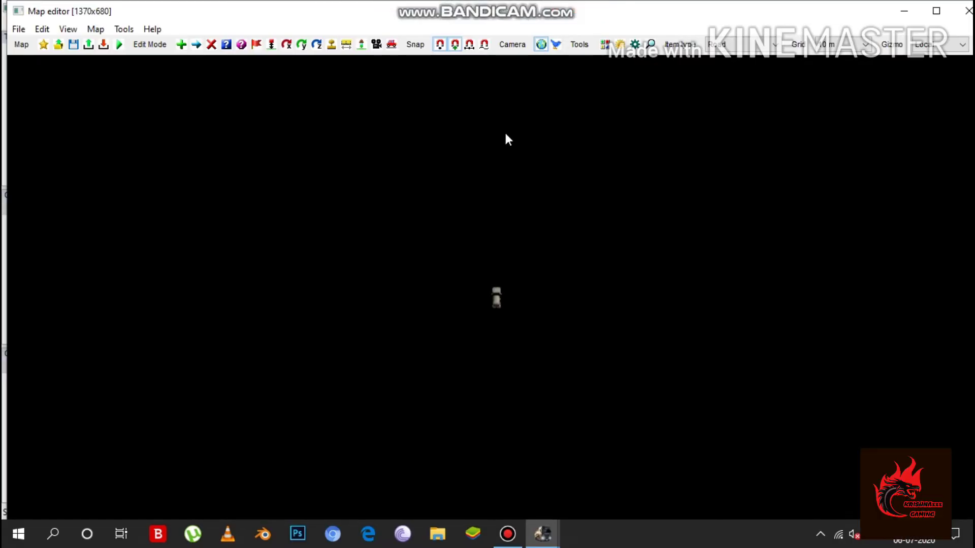
In the map editor, insert a straight horizontal *Hw exit temp road below the car, spanning most of the view.
left_click_drag(483, 248, 477, 198)
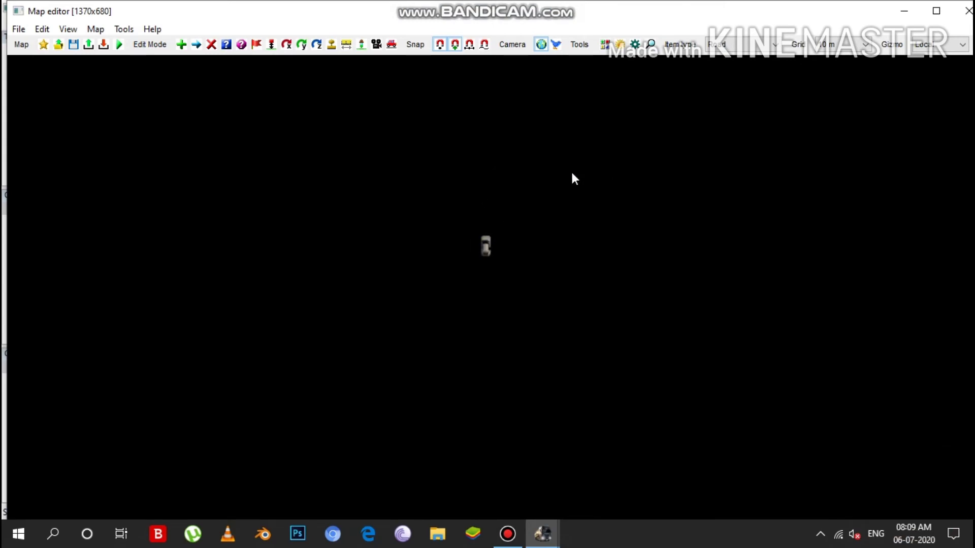
key("Insert")
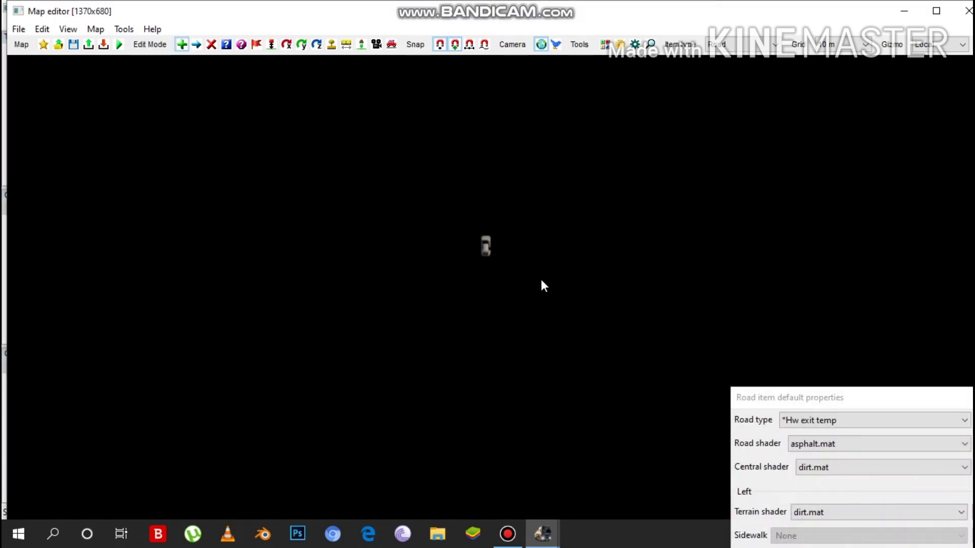
left_click(112, 326)
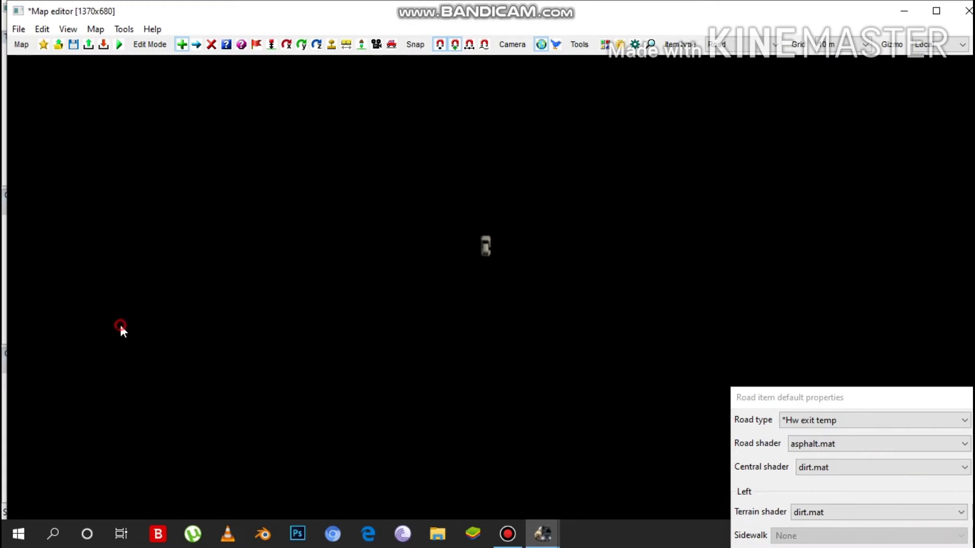
left_click(931, 328)
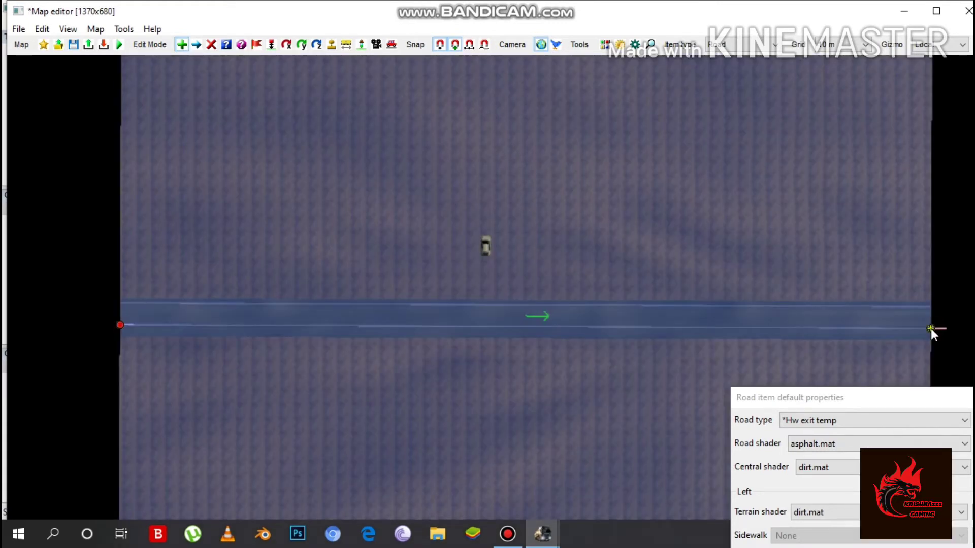
key("Escape")
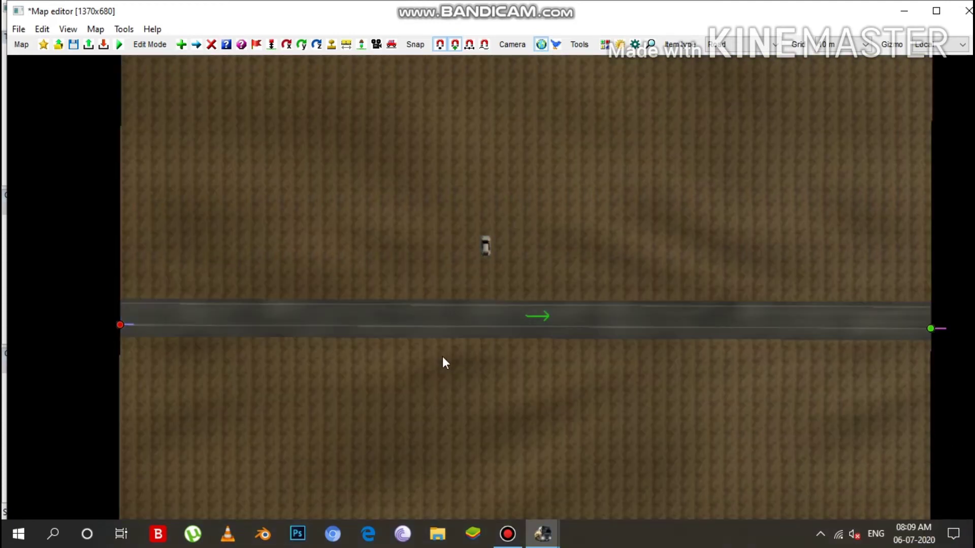
Save the map as trial in the /map/ directory.
left_click(19, 29)
left_click(42, 96)
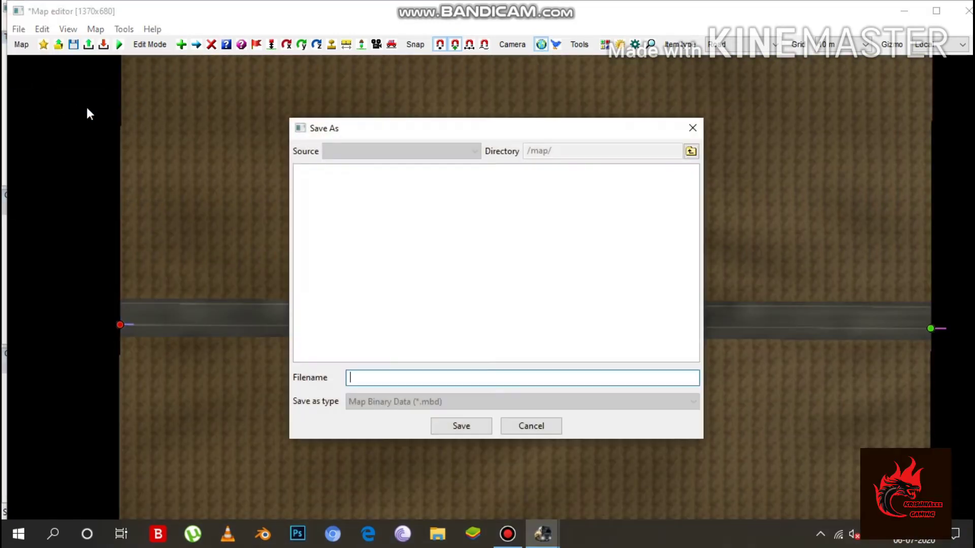
type("trial")
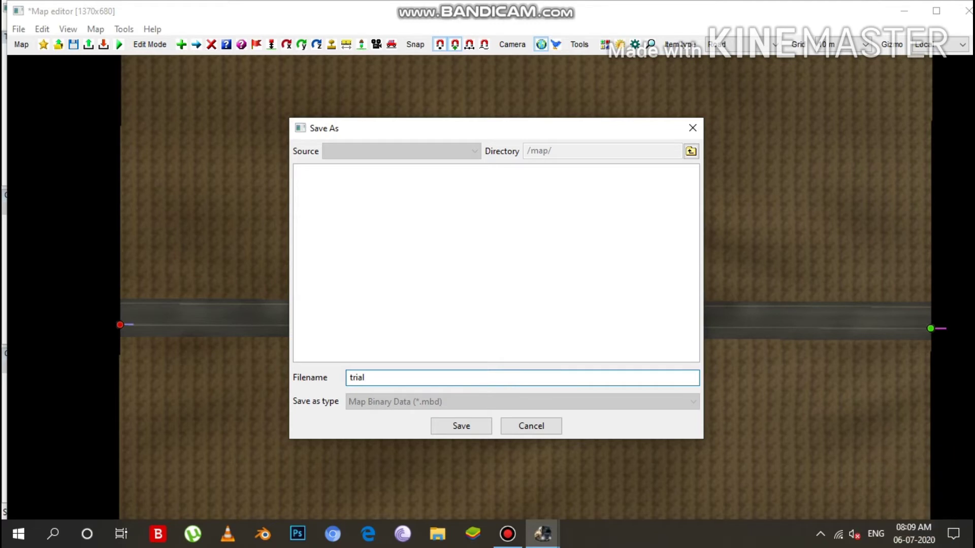
left_click(462, 427)
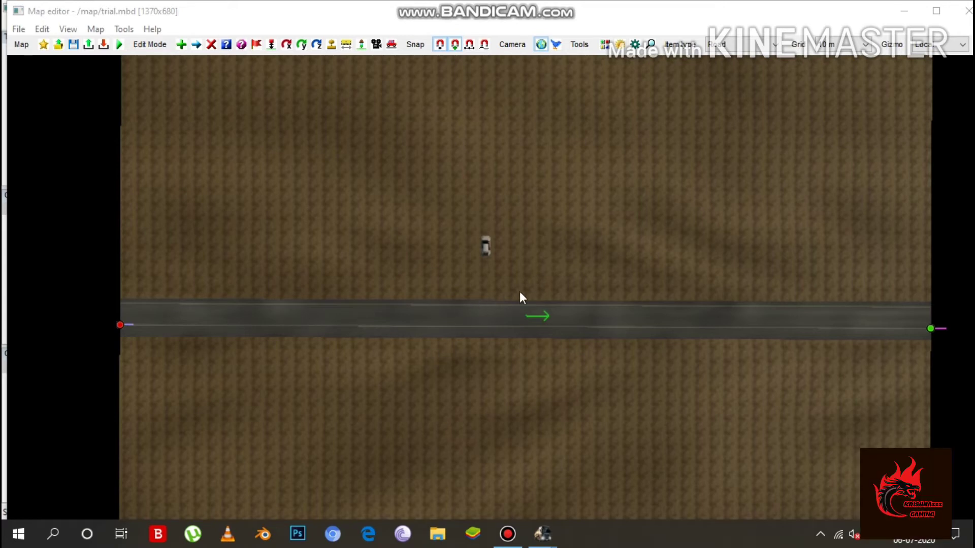
Close the map editor and refresh the desktop.
left_click(966, 13)
right_click(290, 167)
left_click(317, 208)
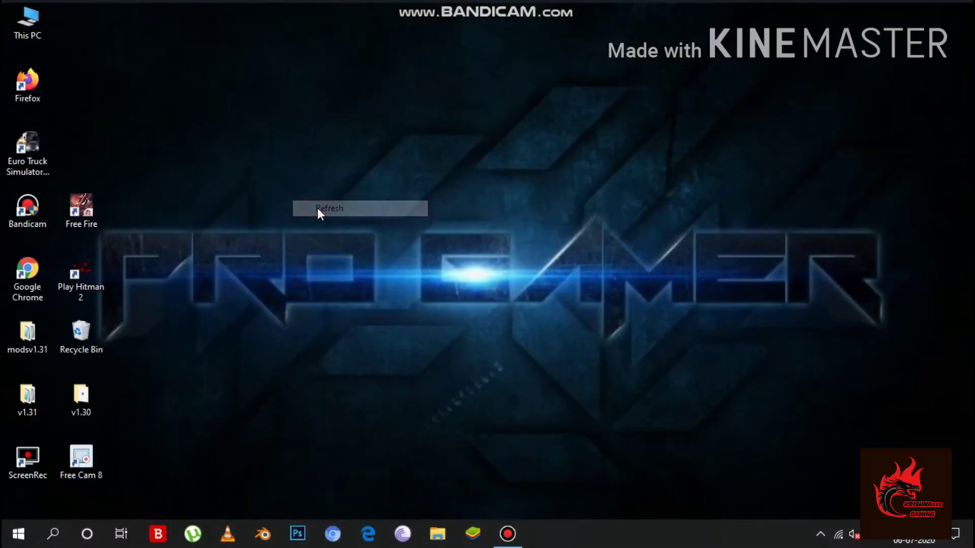
Open the map folder inside C:\Program Files\Euro Truck Simulator 2\base.
right_click(32, 24)
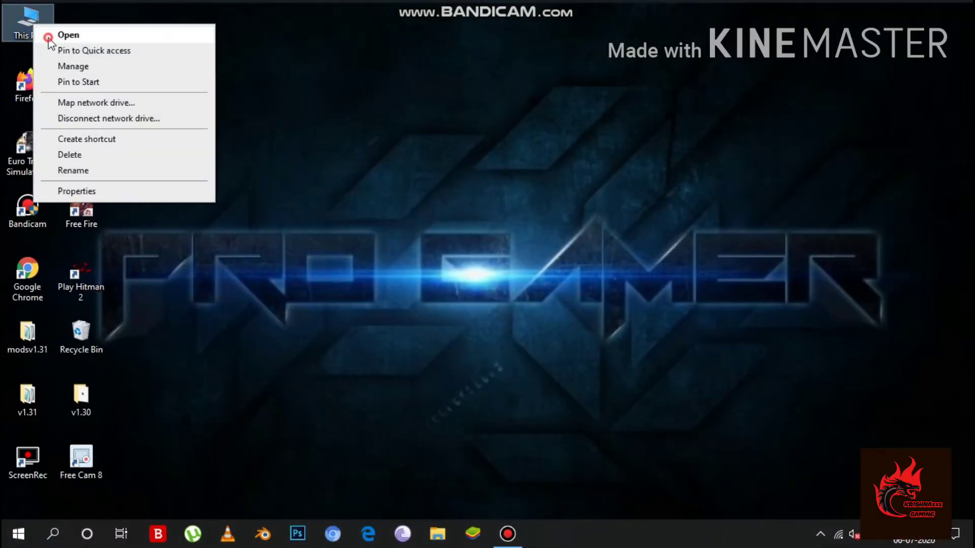
left_click(48, 36)
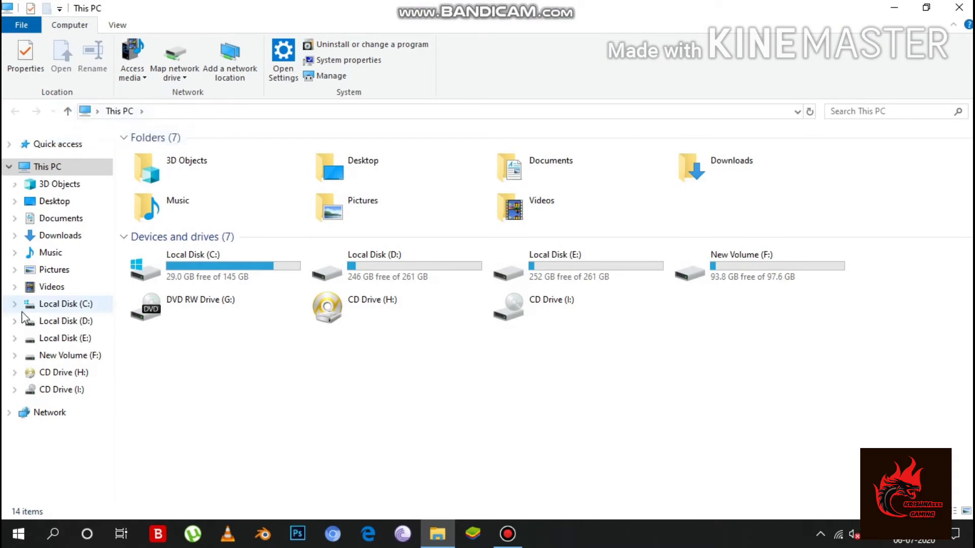
left_click(60, 305)
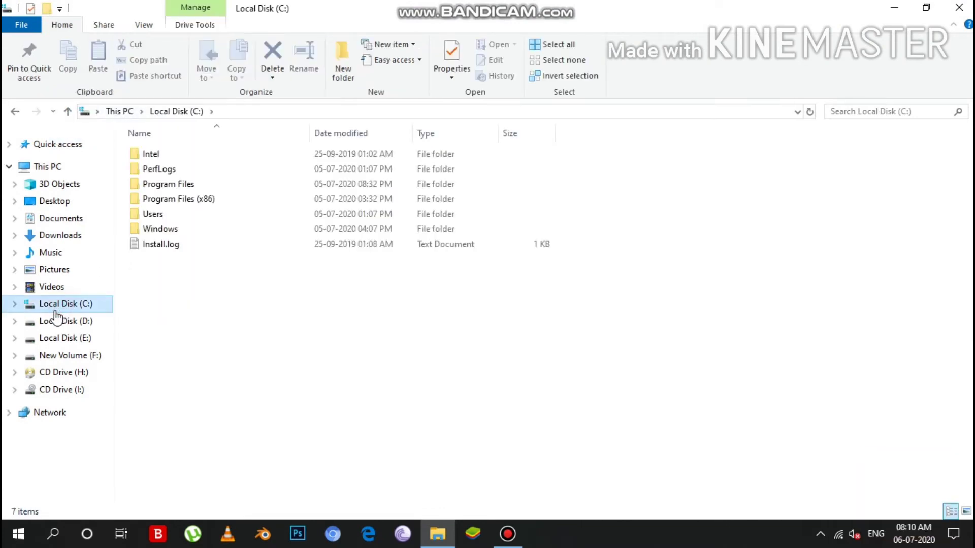
double_click(161, 186)
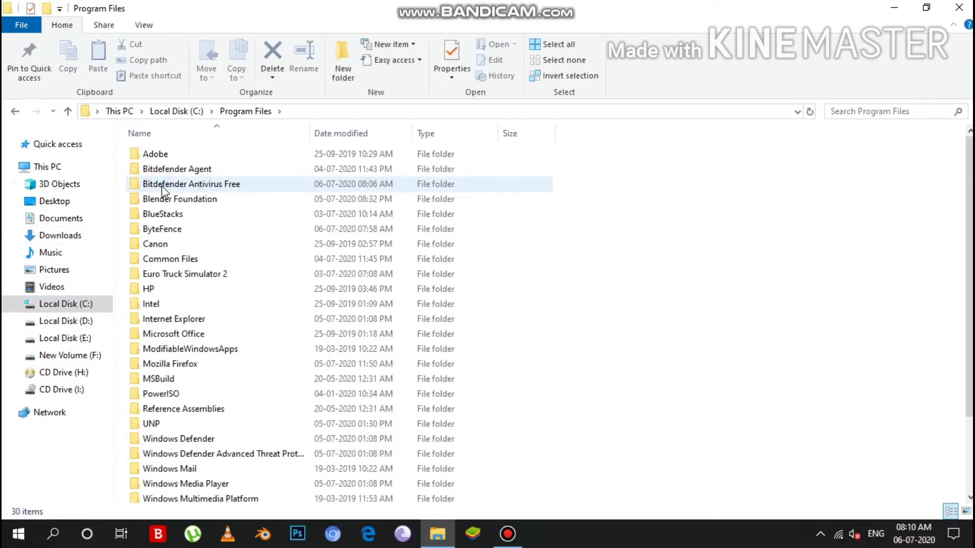
double_click(174, 274)
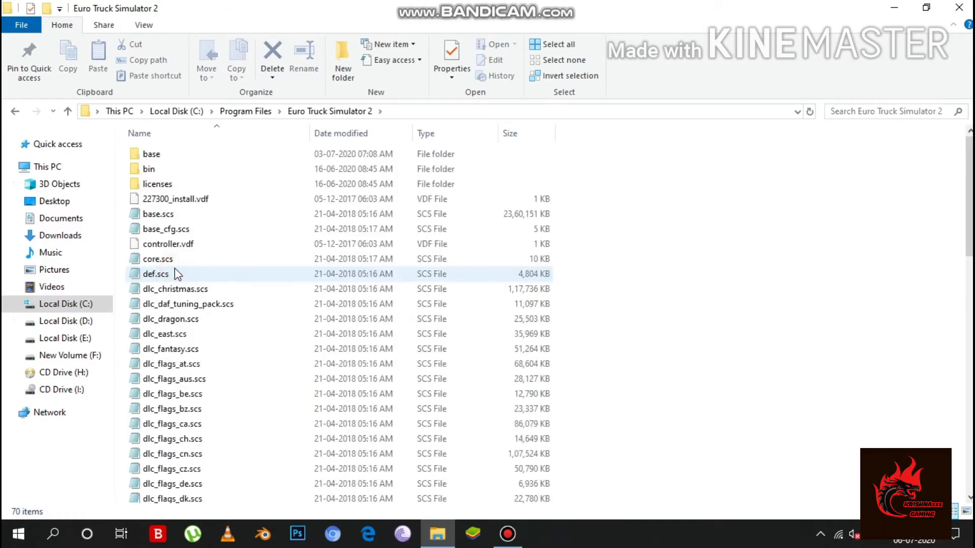
double_click(181, 159)
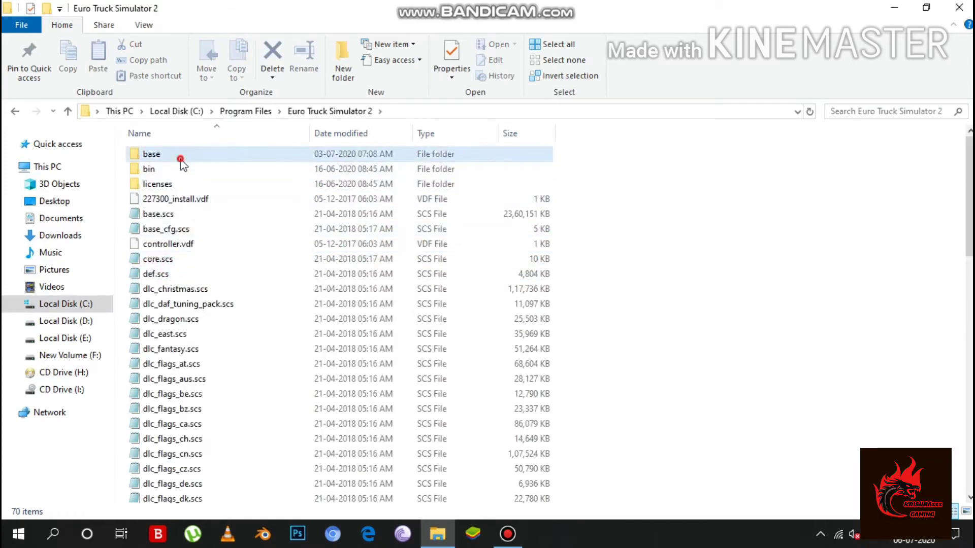
double_click(181, 159)
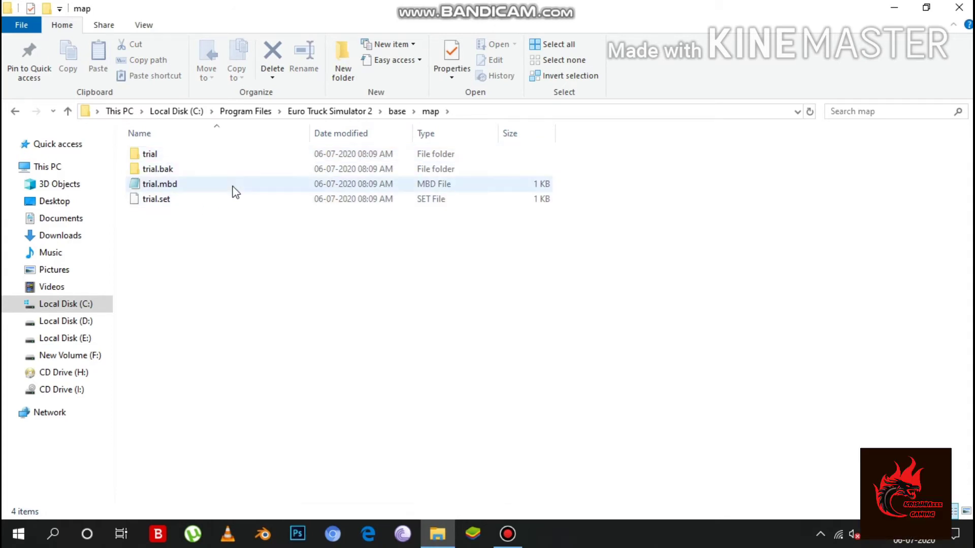
Examine the saved map's items: the trial and trial.bak folders and the trial.mbd and trial.set files.
mouse_move(239, 156)
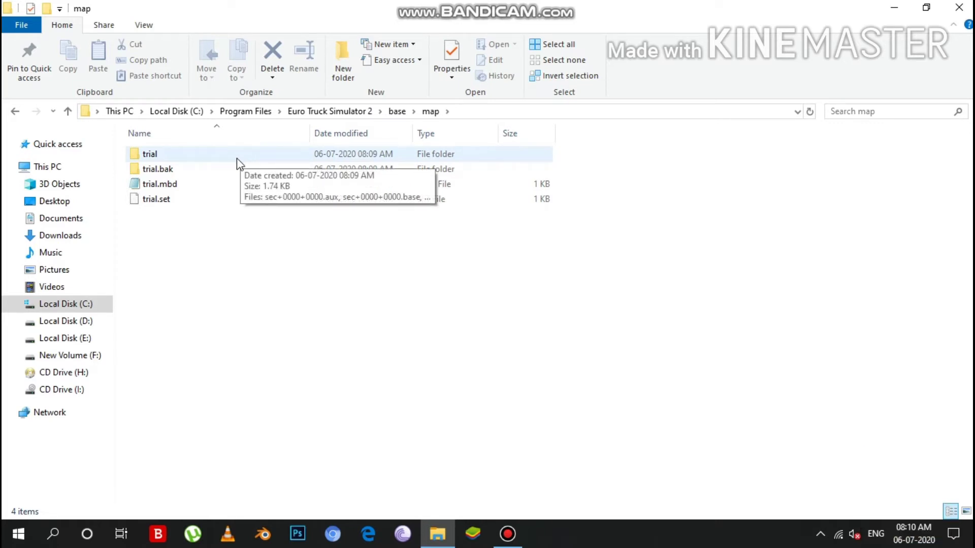
left_click(177, 156)
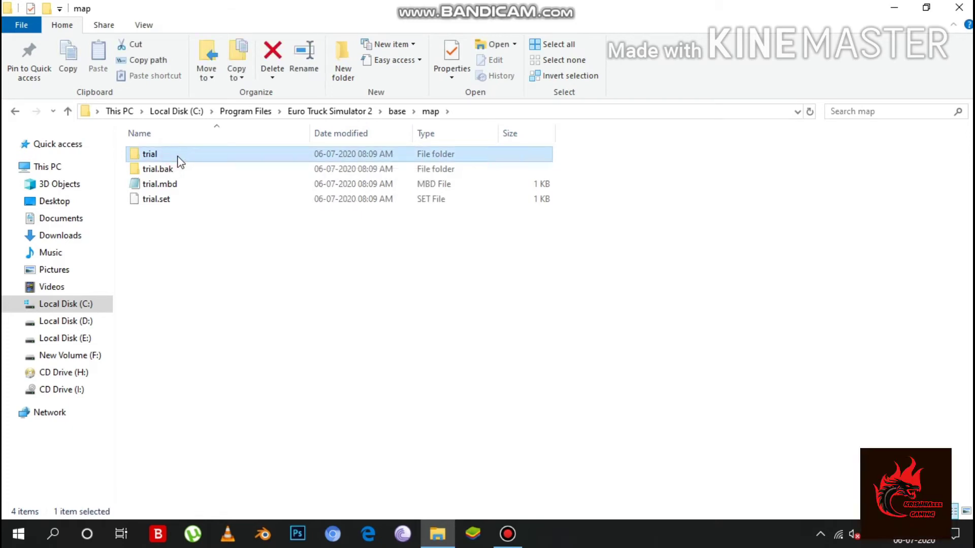
left_click(294, 270)
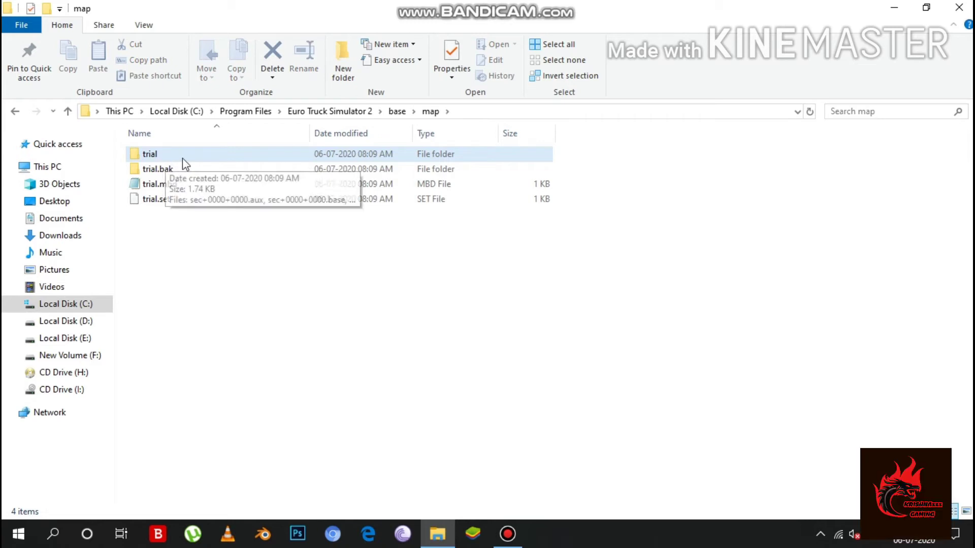
left_click(231, 155)
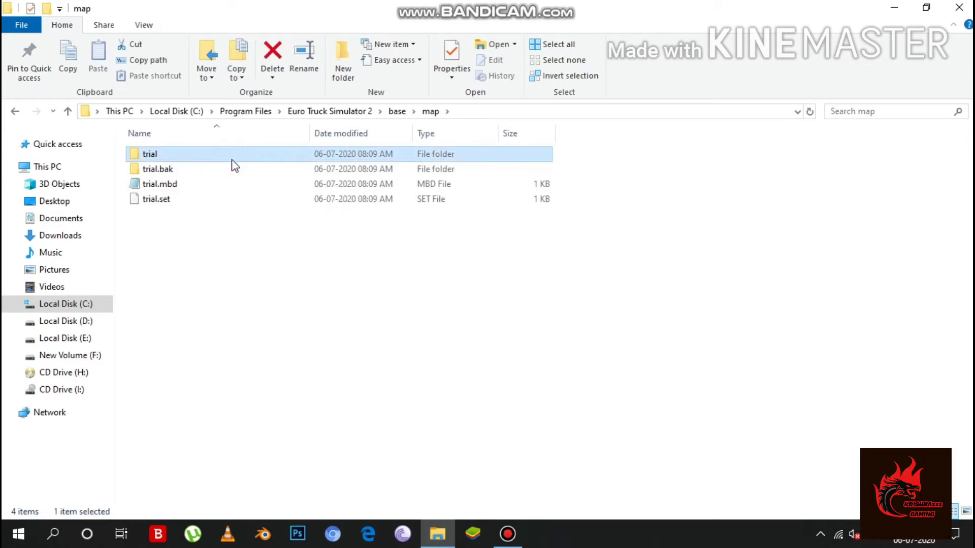
left_click(229, 187)
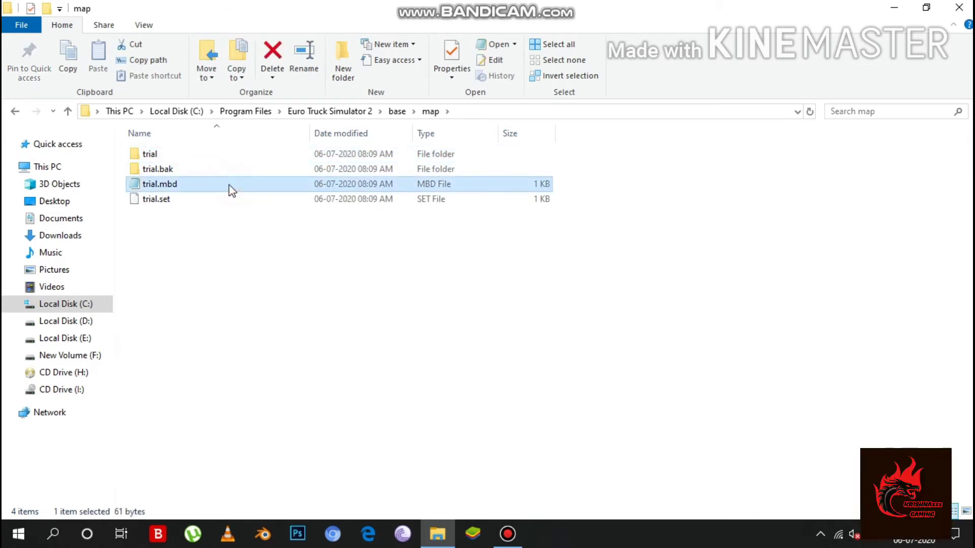
left_click(230, 152)
left_click(223, 185)
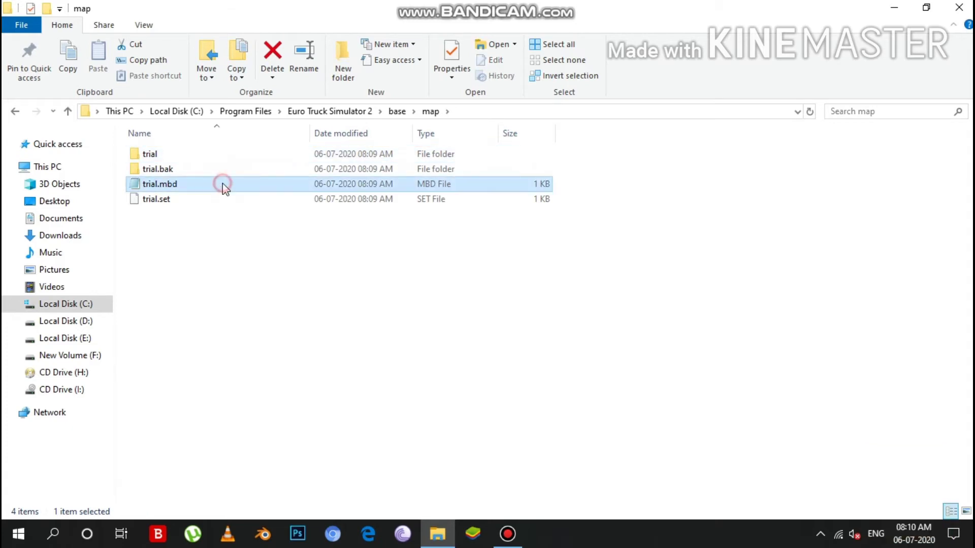
left_click(226, 159)
left_click(171, 169)
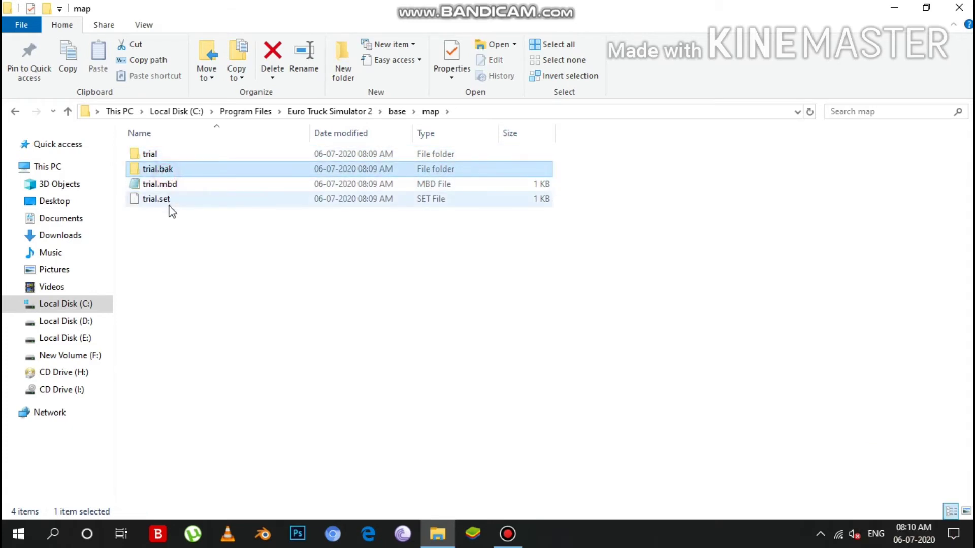
left_click(169, 205)
left_click(179, 169)
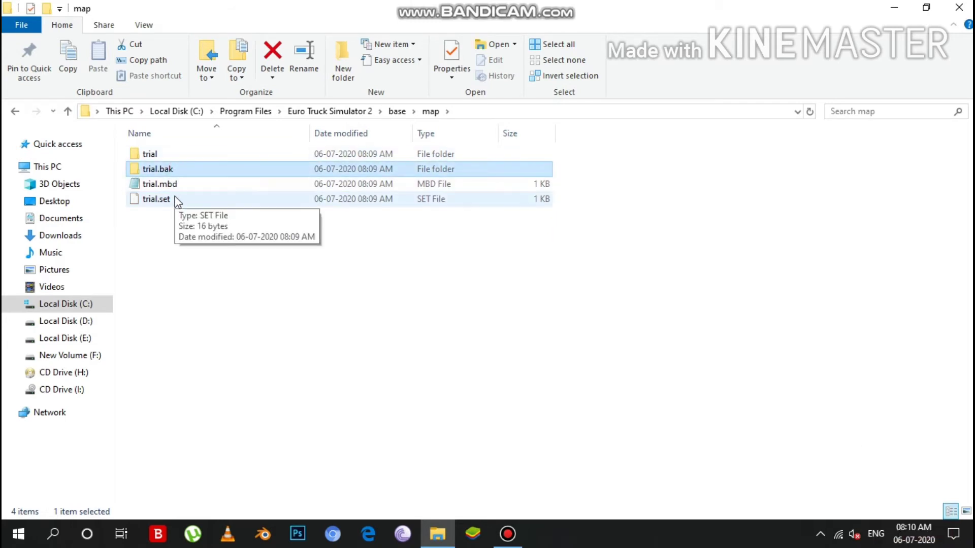
left_click(172, 198)
left_click(179, 171)
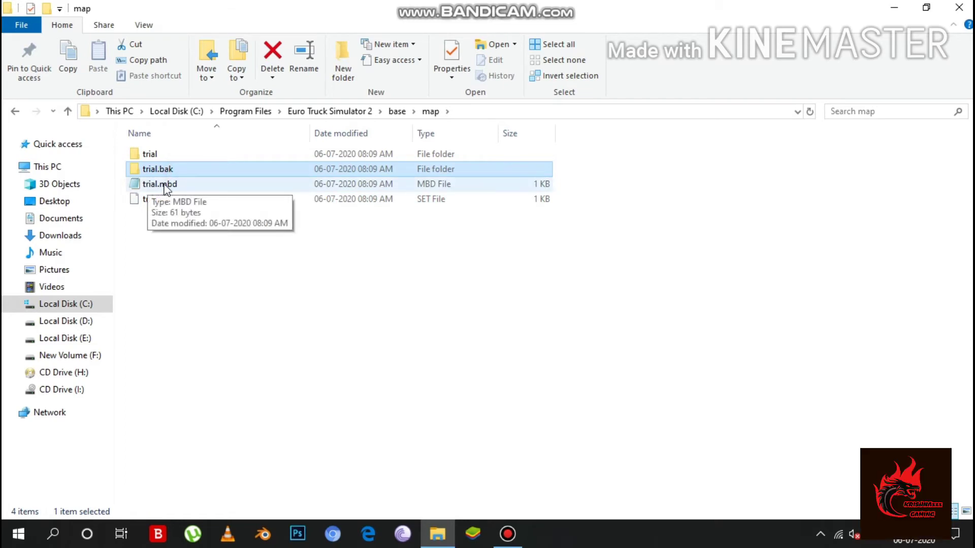
left_click(165, 188)
left_click(168, 153)
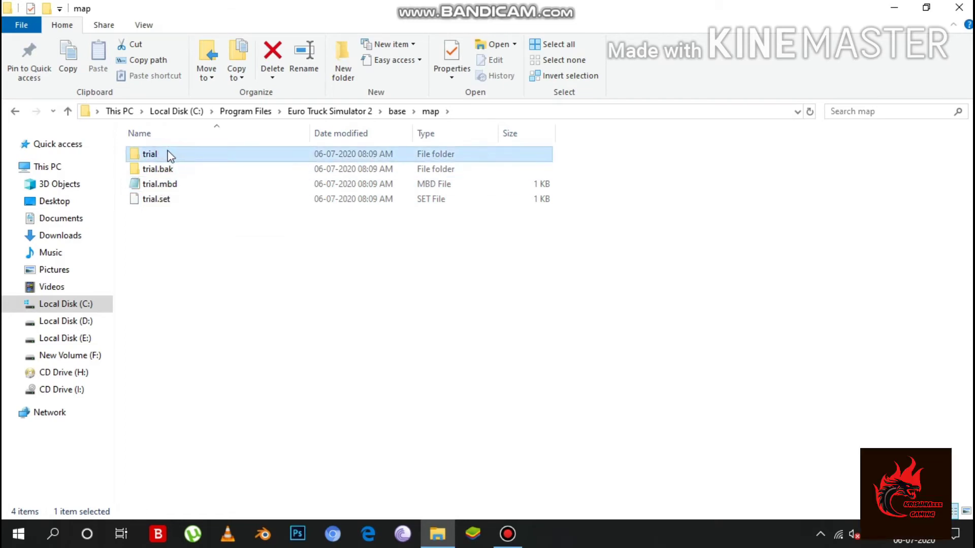
right_click(169, 154)
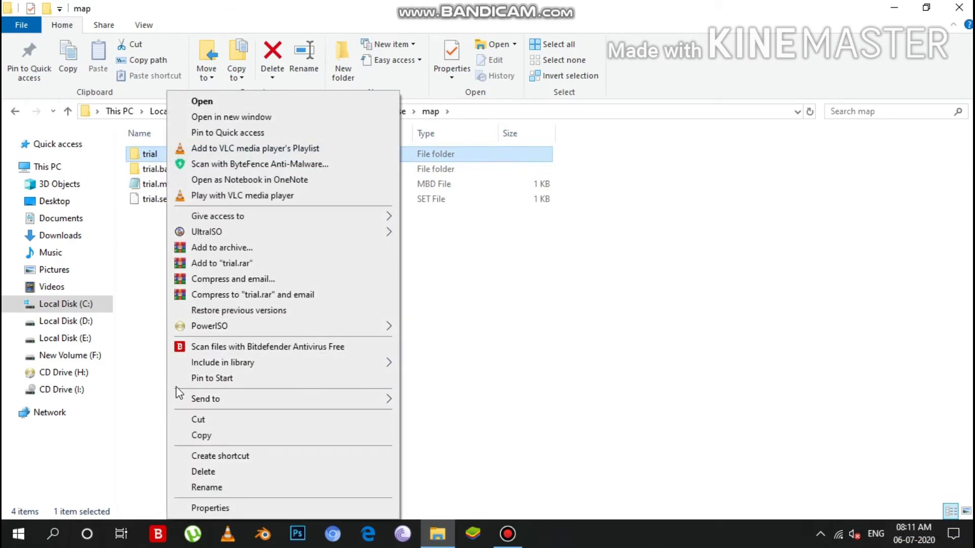
left_click(129, 354)
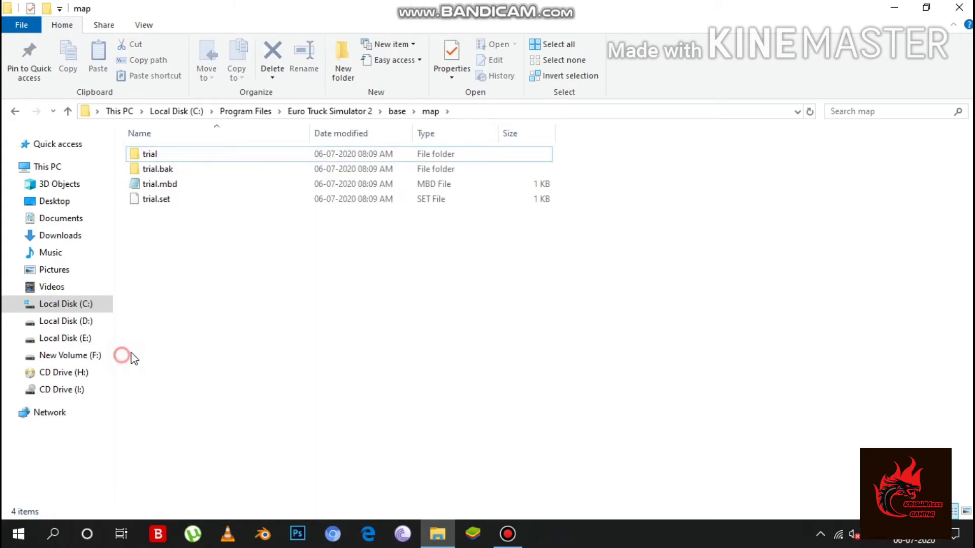
Copy the trial folder together with the trial.mbd file, and minimize the folder window.
left_click(177, 157)
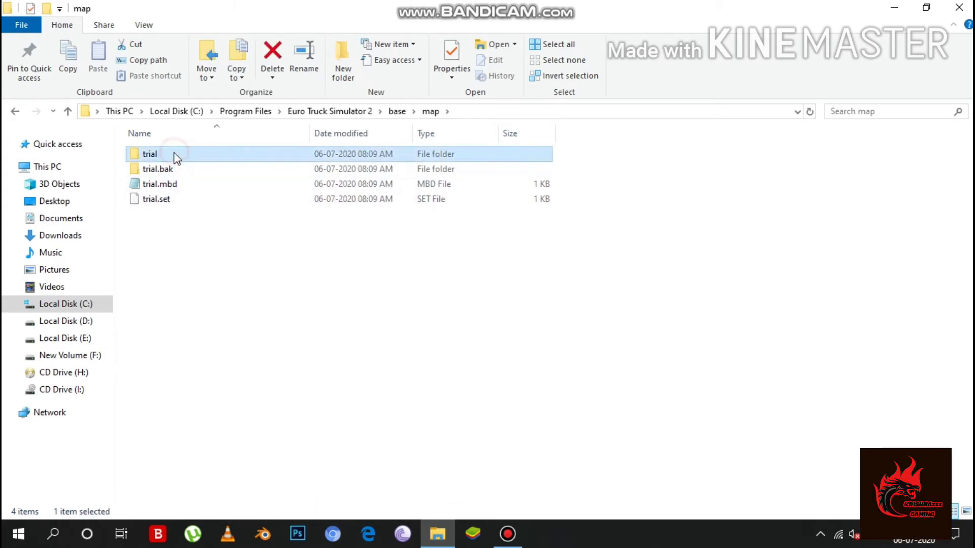
left_click(175, 183, "ctrl")
right_click(175, 182)
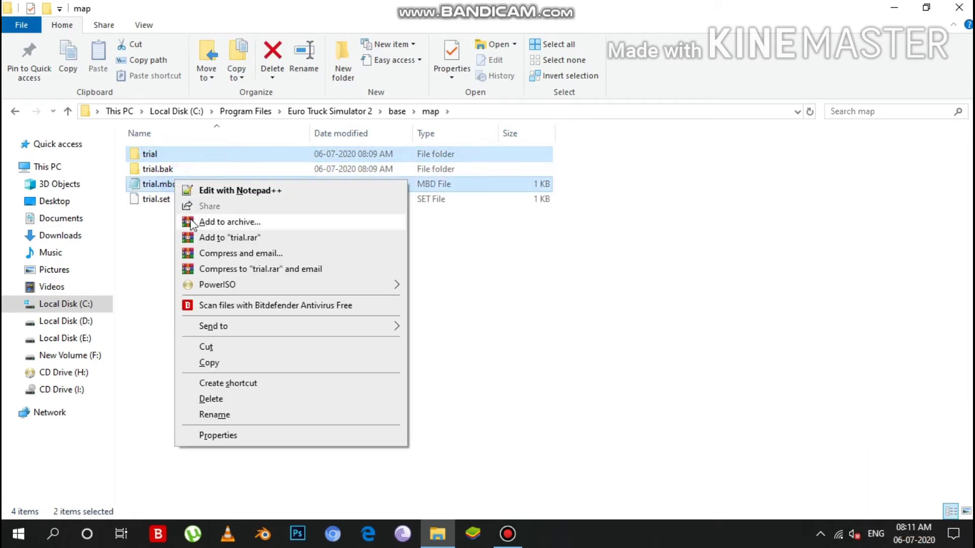
left_click(208, 363)
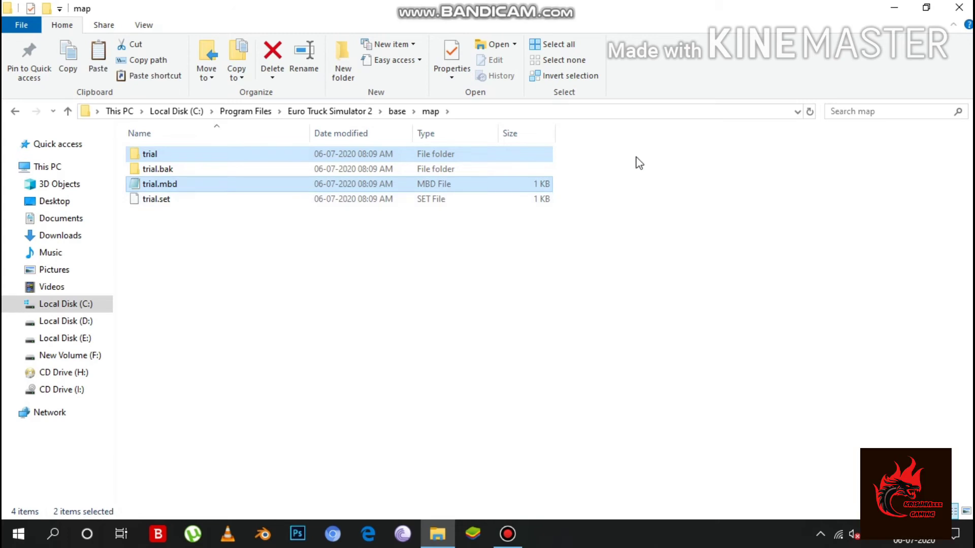
left_click(892, 8)
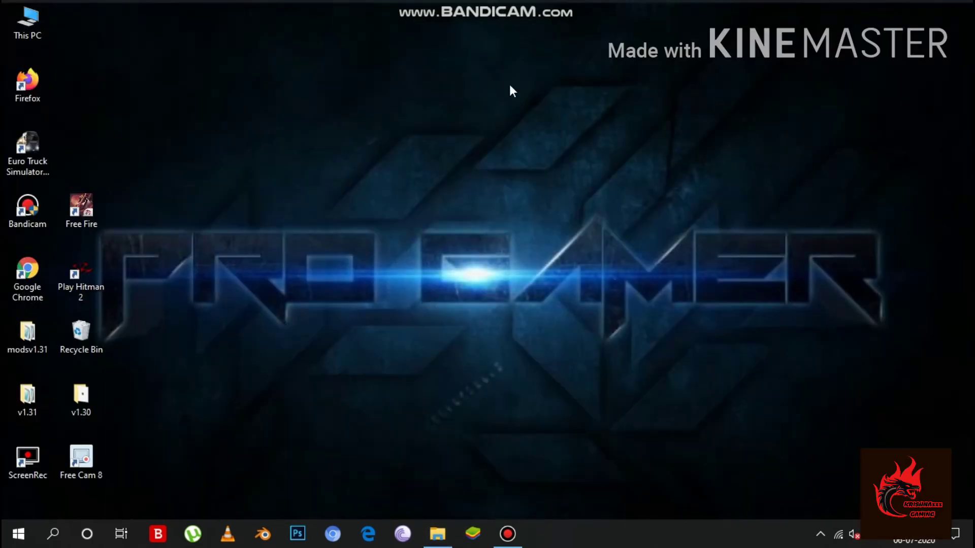
Create a new folder named map on the desktop.
right_click(253, 121)
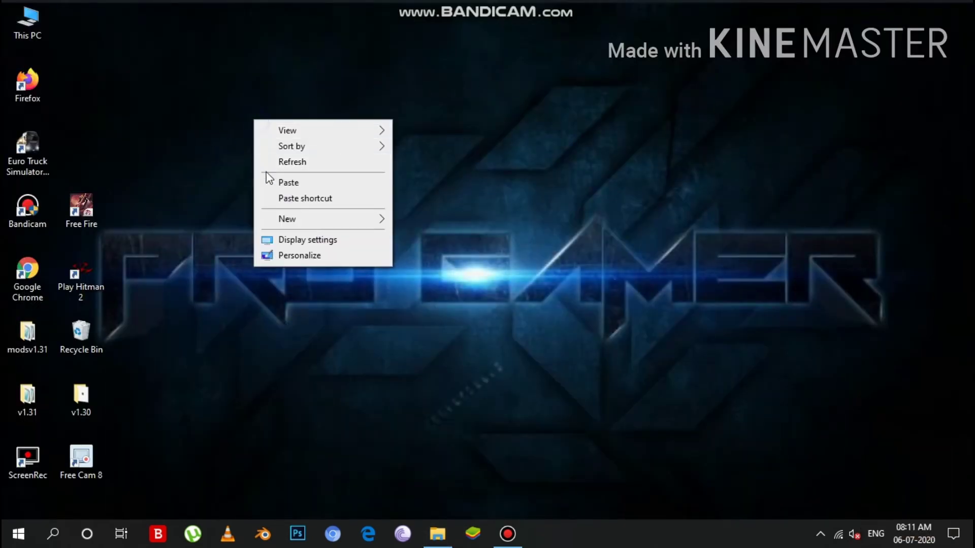
mouse_move(387, 226)
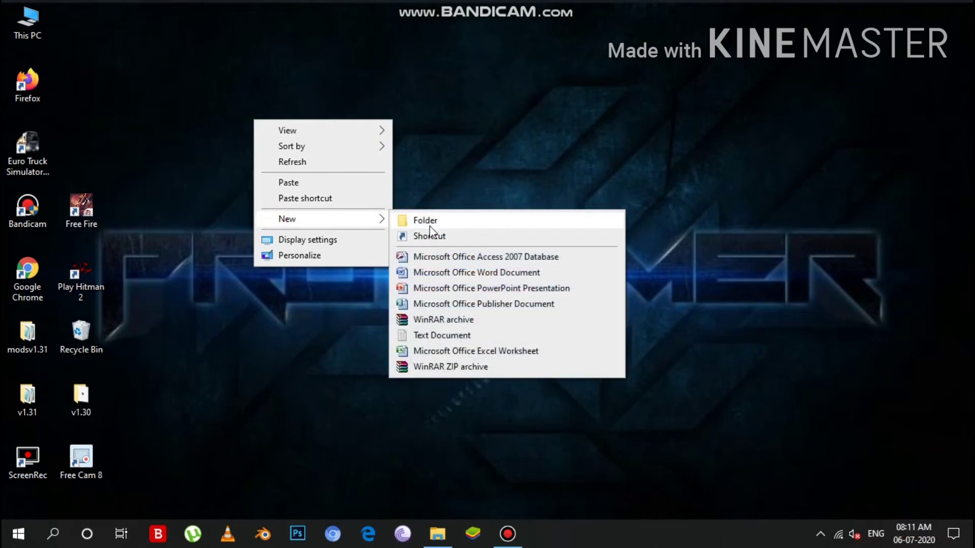
left_click(428, 221)
type("map")
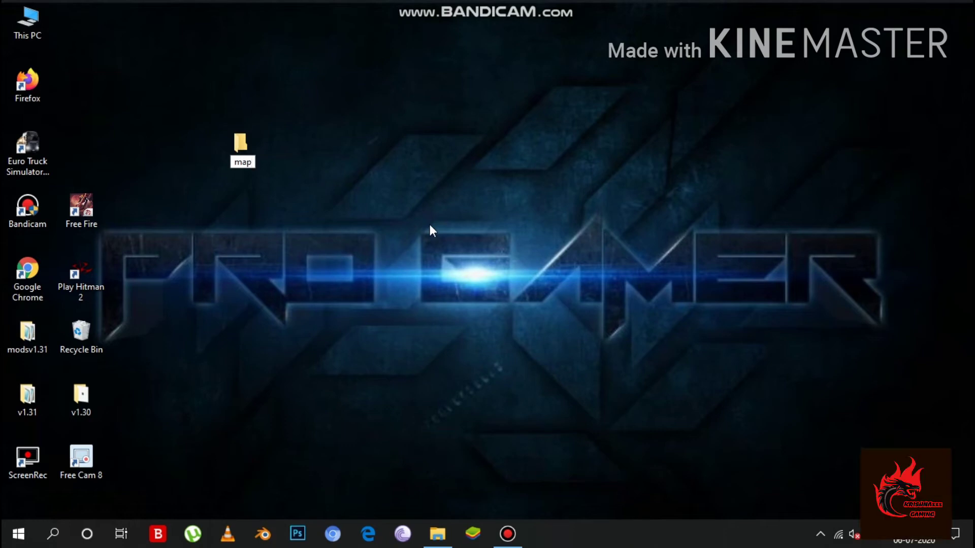
key("Return")
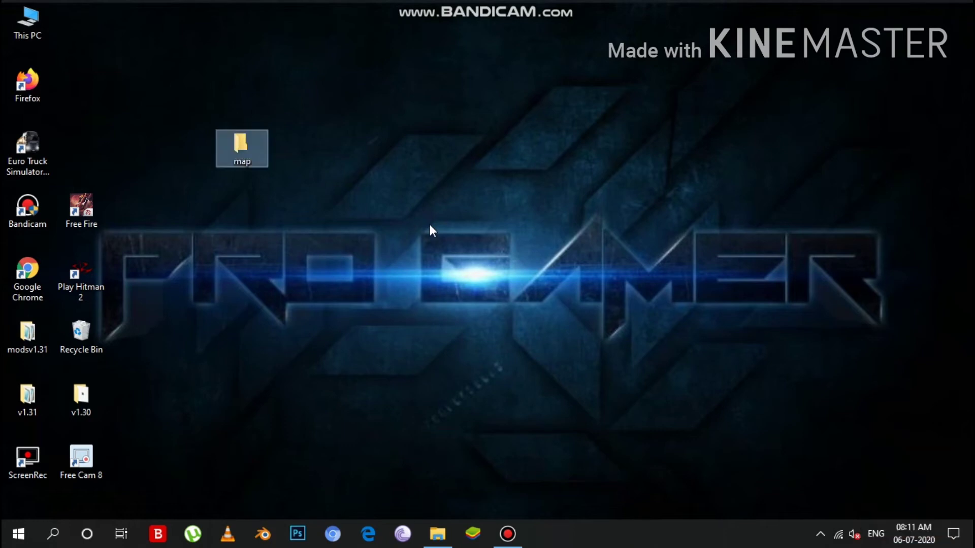
Paste the copied trial folder and trial.mbd file into the desktop map folder and close its window.
double_click(258, 154)
right_click(238, 186)
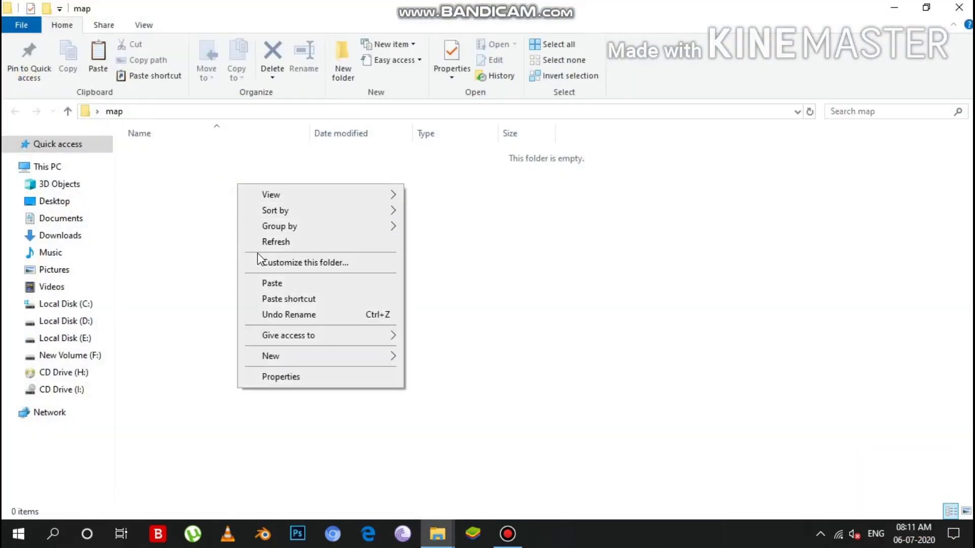
left_click(274, 283)
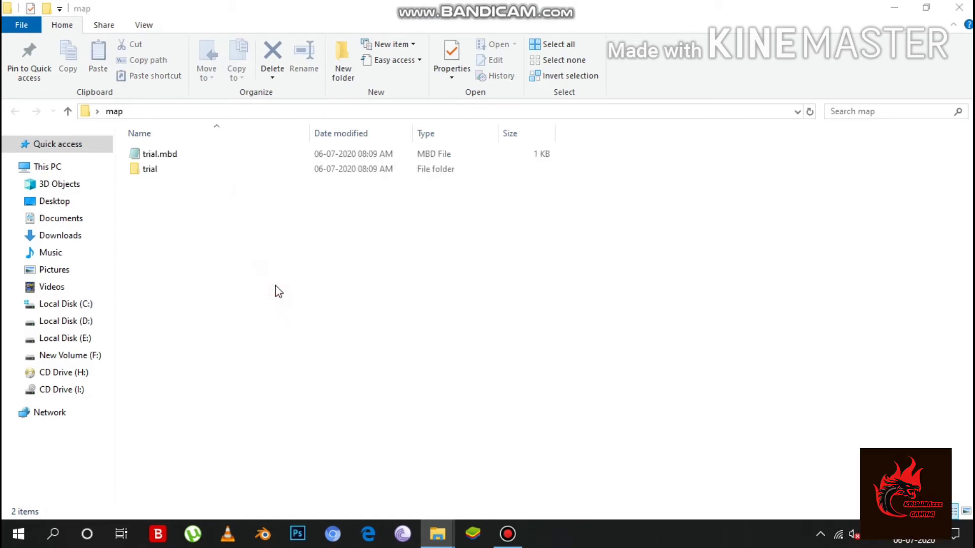
left_click(192, 223)
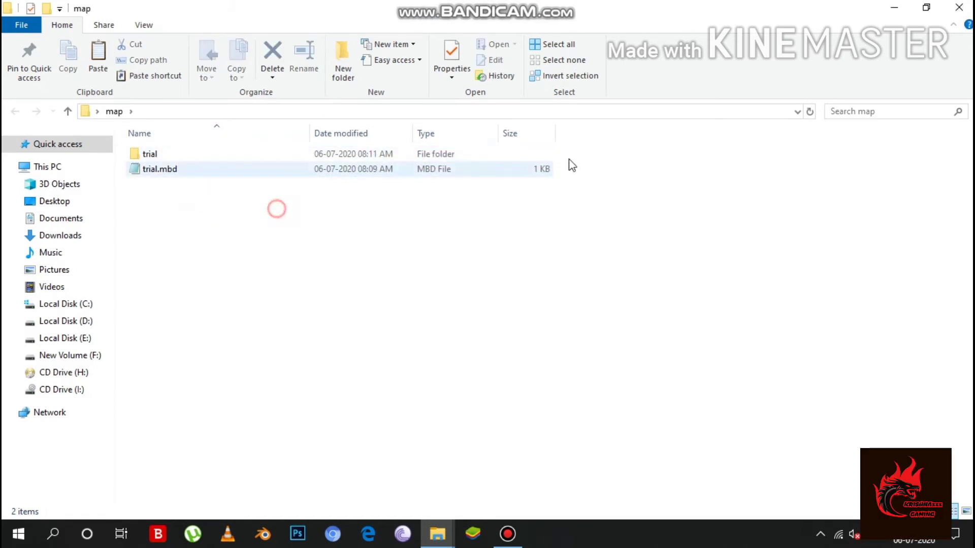
left_click(959, 7)
Review the trial files in the game's base\map folder again and close that window.
left_click(437, 534)
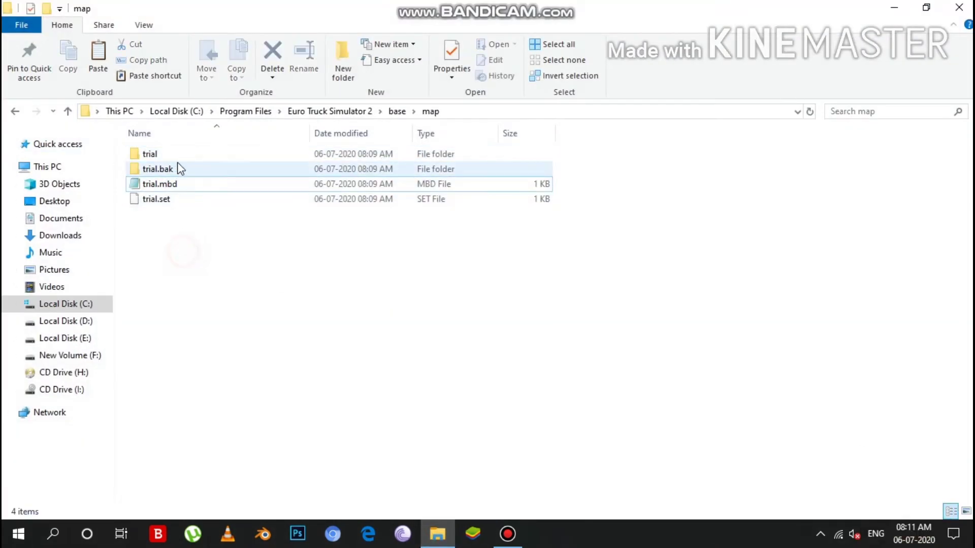
left_click(185, 184)
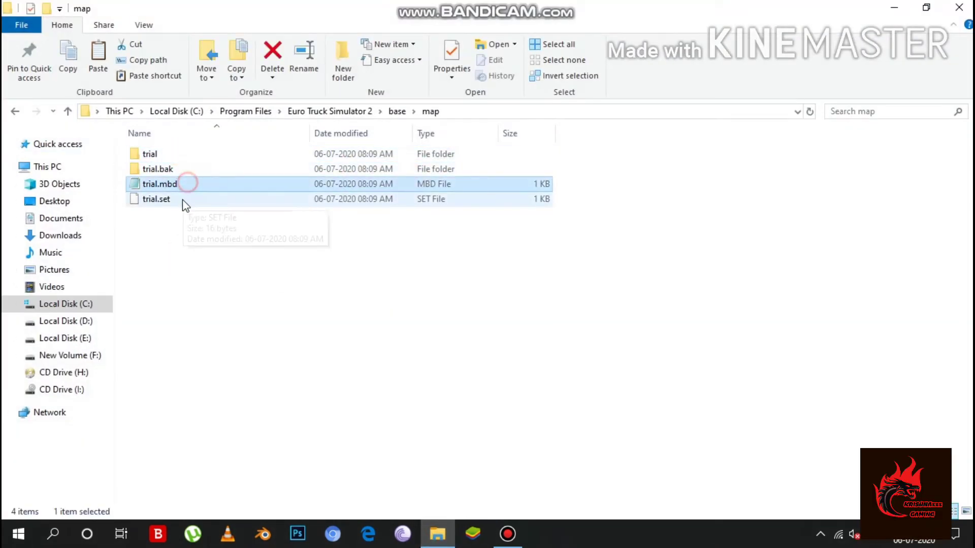
left_click(961, 6)
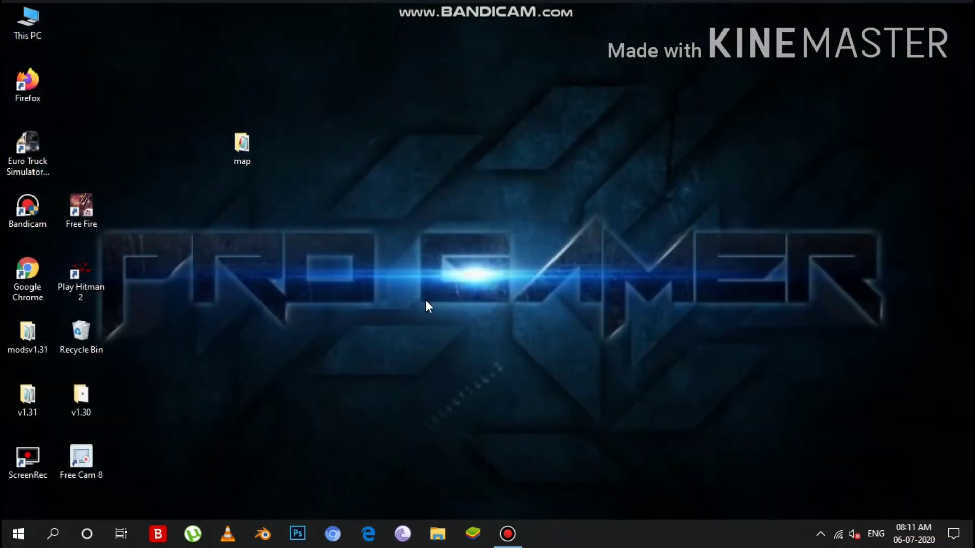
Move the desktop map folder one icon column toward the other icons, and open it briefly to check its contents.
left_click_drag(232, 188, 210, 125)
double_click(195, 142)
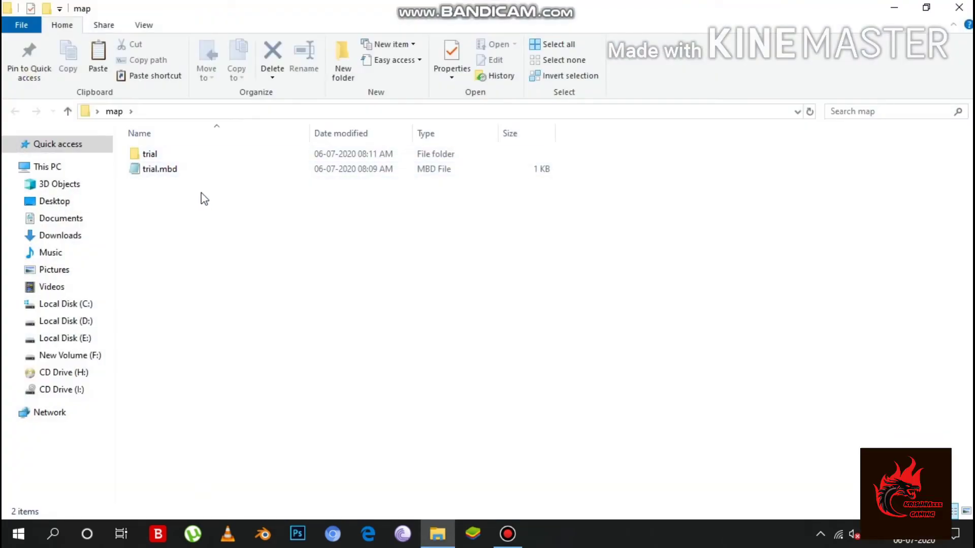
left_click(960, 7)
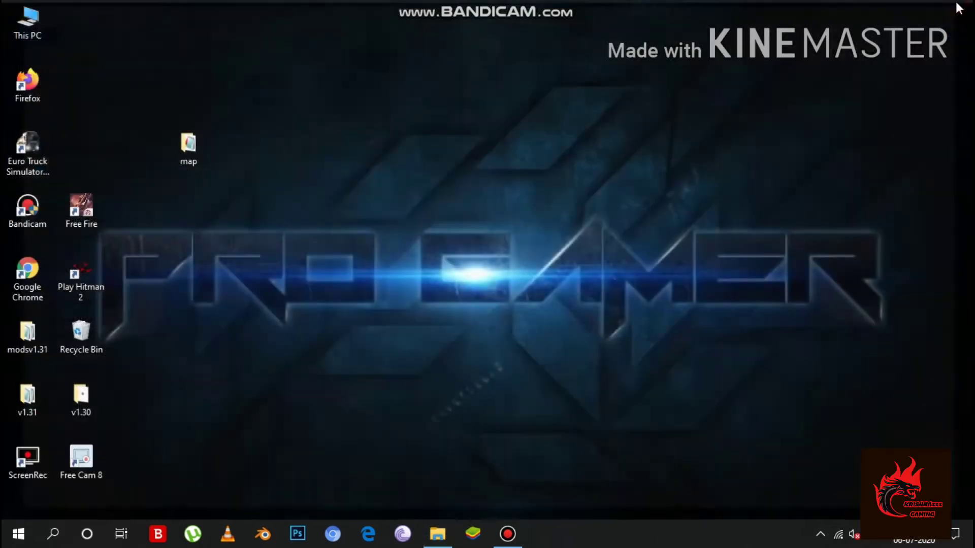
Set up a new archive of the desktop map folder in ZIP format with the archive name trial.zip.
right_click(194, 141)
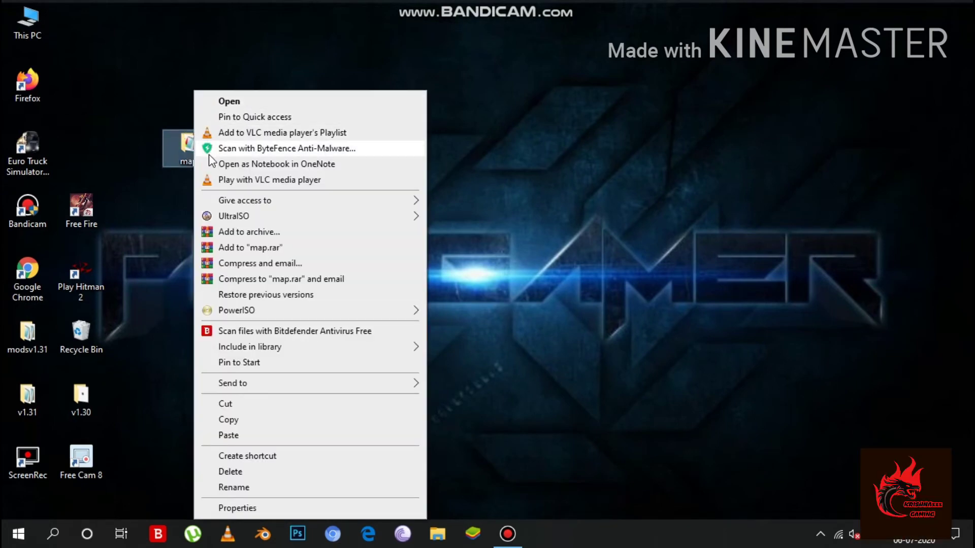
left_click(225, 233)
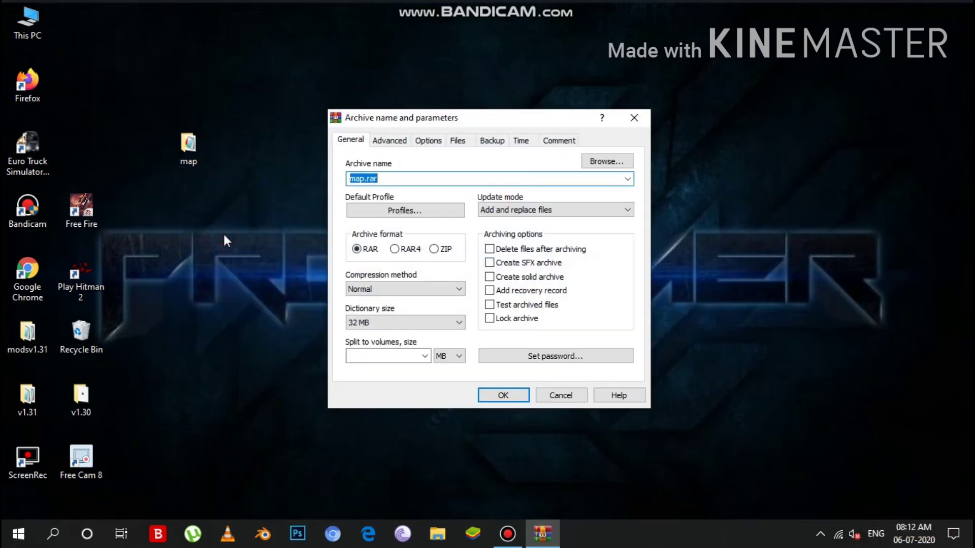
left_click(397, 179)
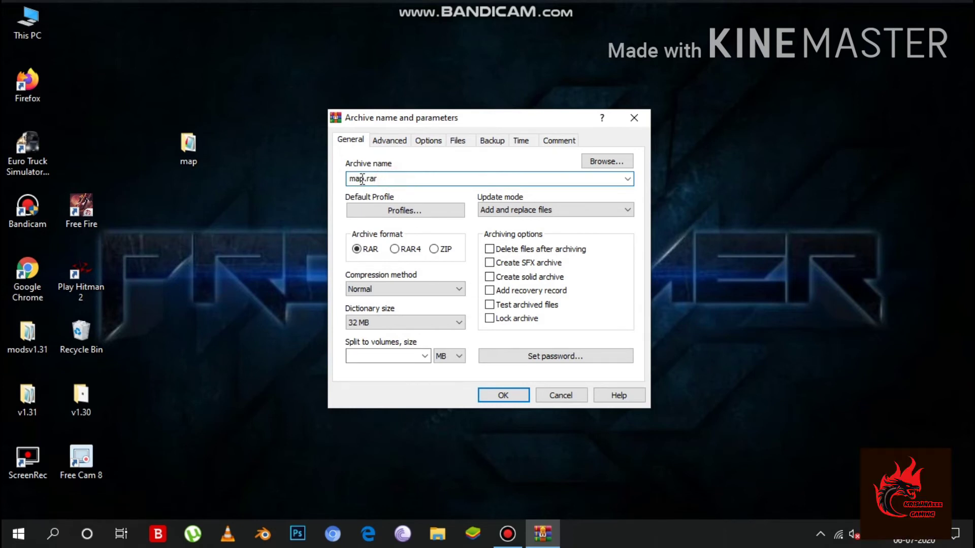
key("BackSpace")
key("BackSpace")
key("BackSpace")
type("tria")
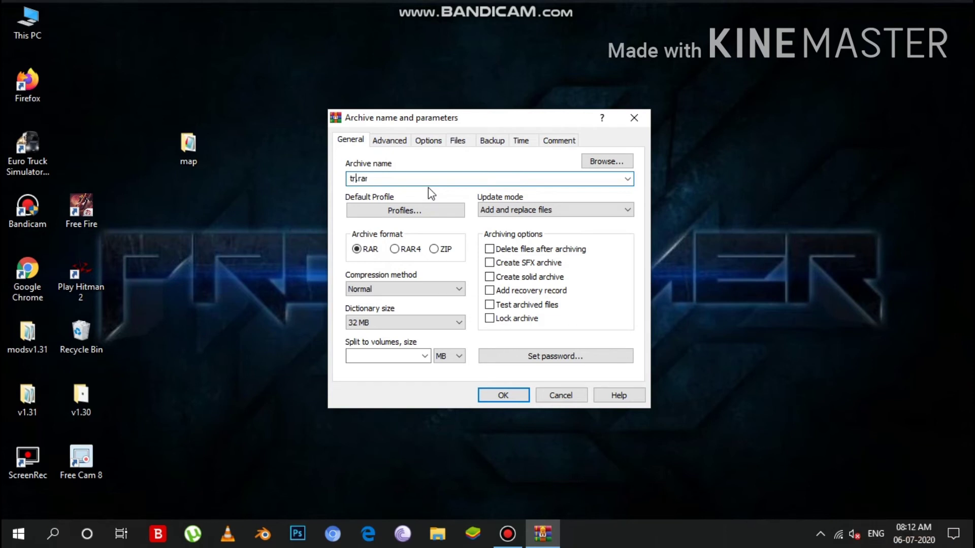
type("l")
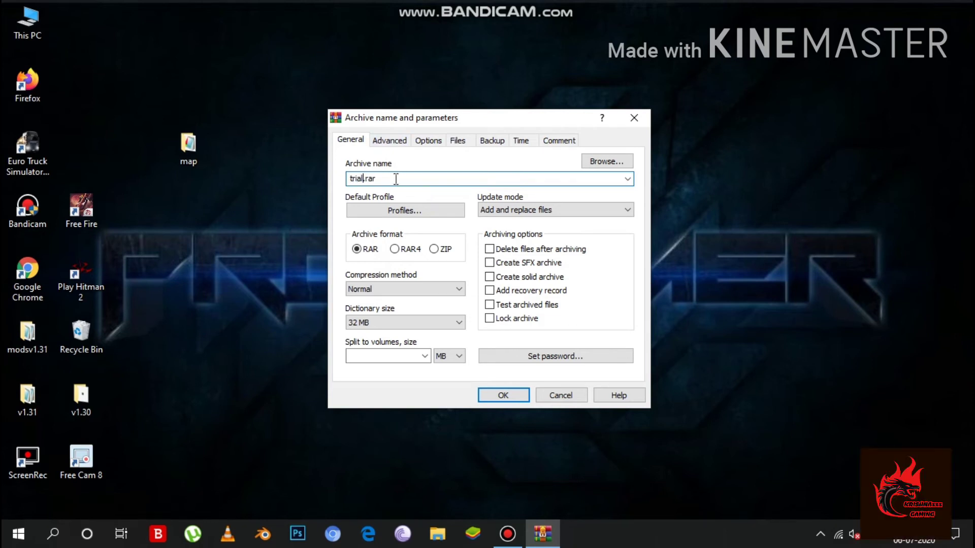
key("BackSpace")
key("BackSpace")
key("BackSpace")
type("zip")
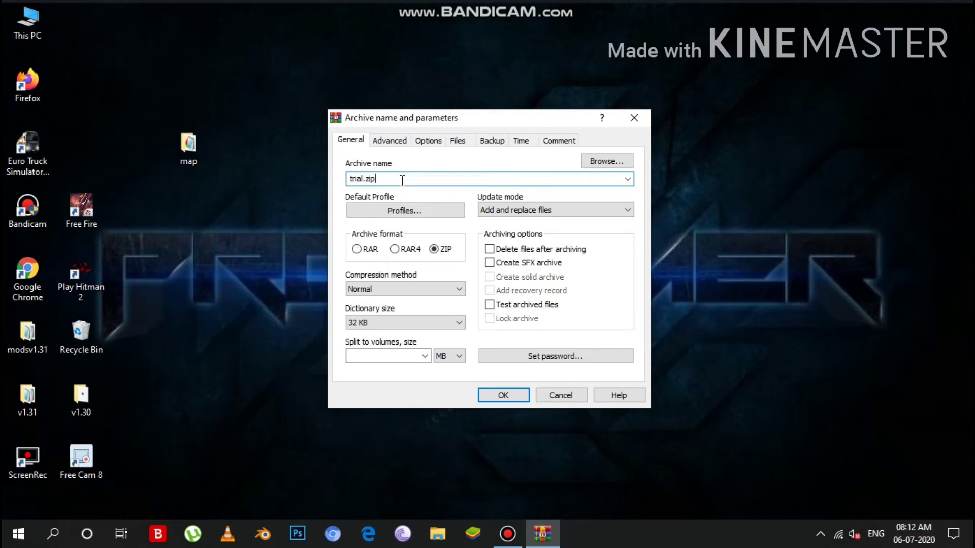
Set the archive's compression method to Store and create the archive.
left_click(410, 282)
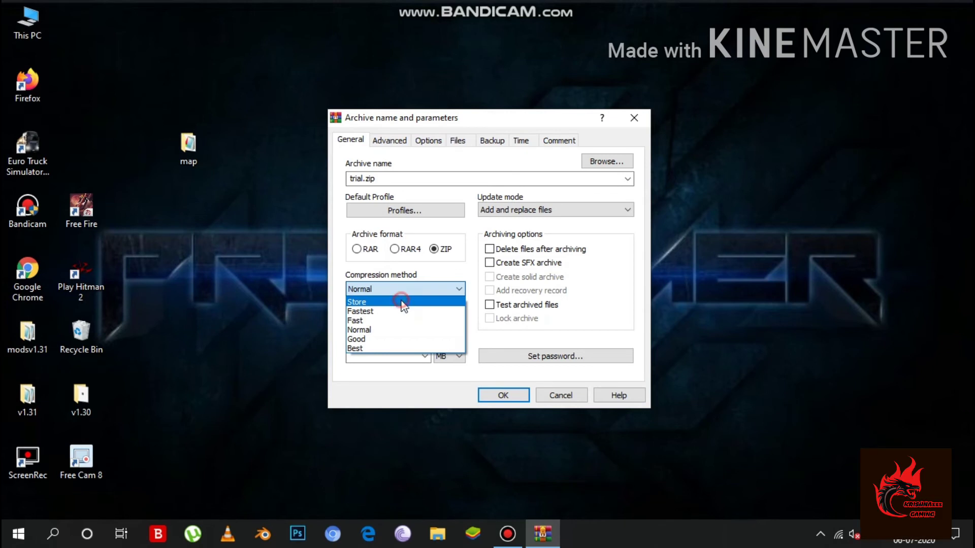
left_click(400, 303)
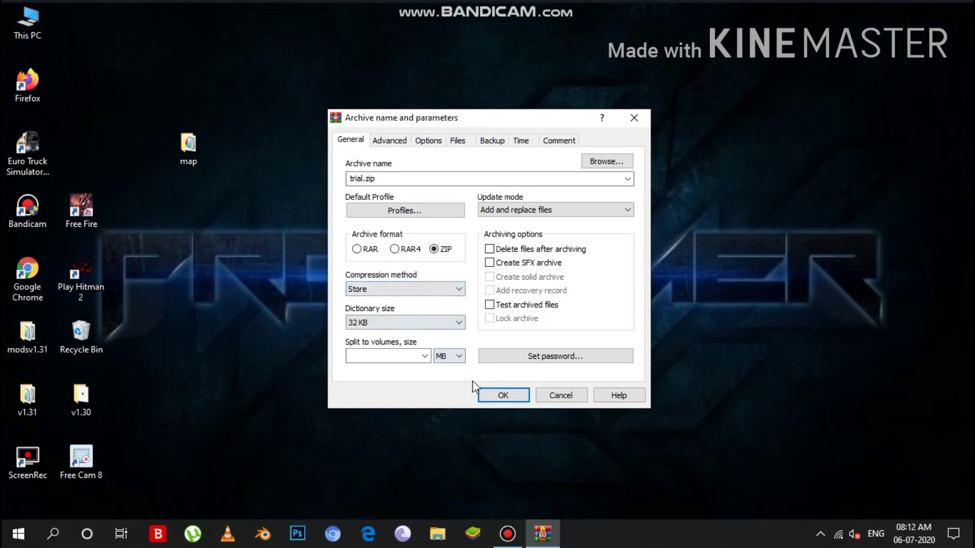
left_click(518, 401)
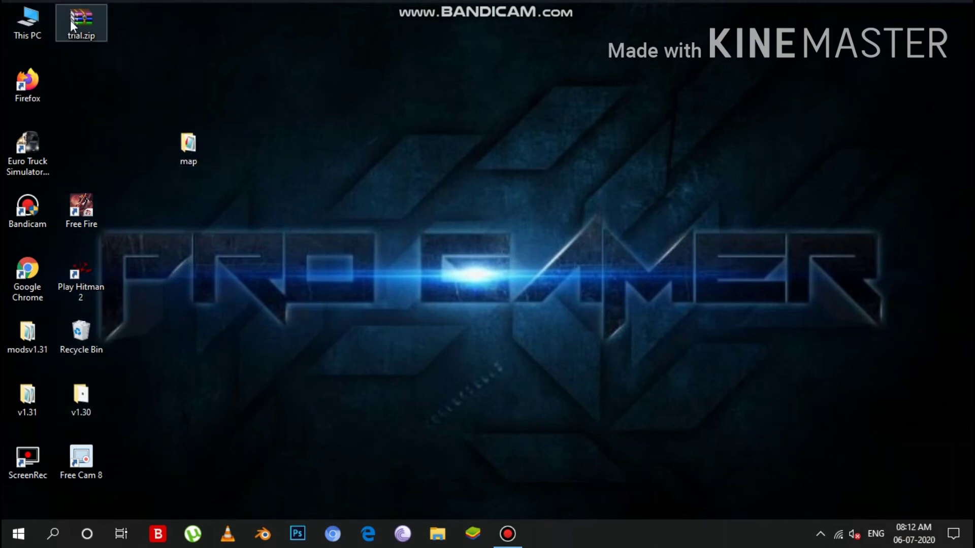
Move trial.zip to the open area of the desktop and place the map folder directly above the Free Fire icon.
left_click_drag(72, 18, 337, 208)
left_click(183, 140)
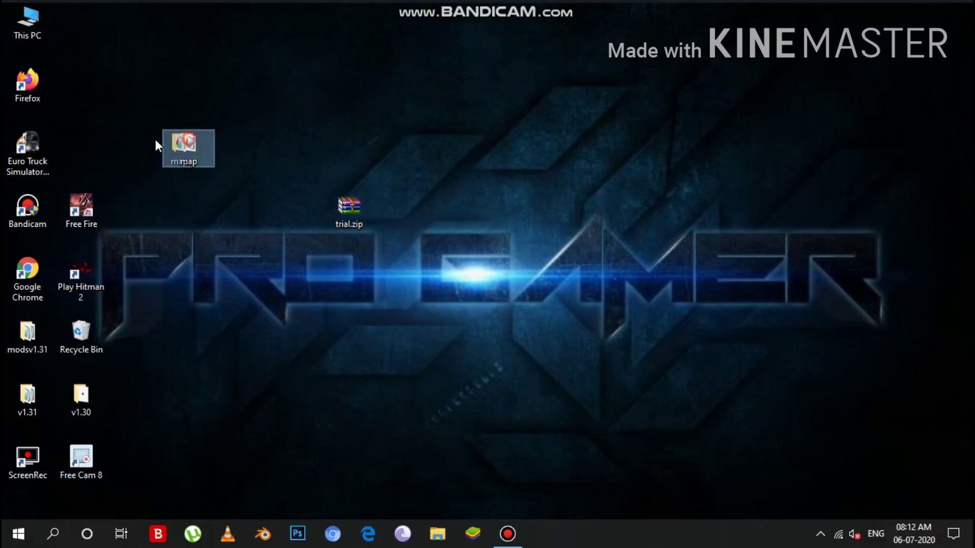
left_click_drag(183, 138, 119, 137)
left_click_drag(357, 218, 331, 141)
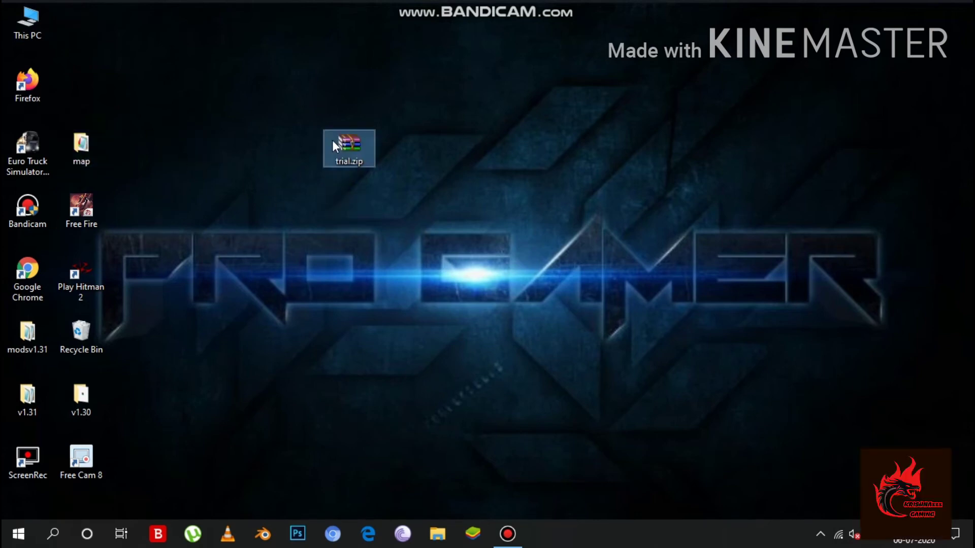
Check the contents of the map folder inside trial.zip and close the archive.
double_click(347, 151)
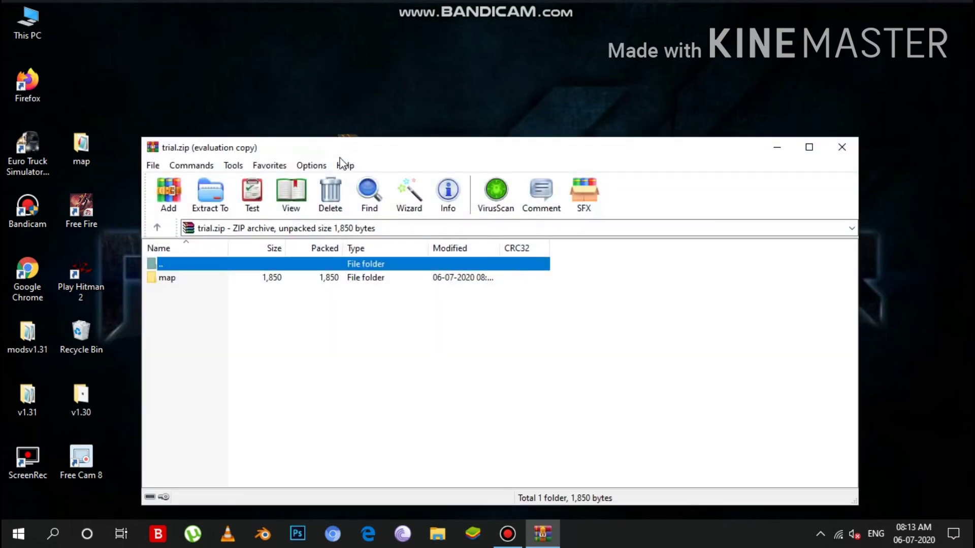
double_click(210, 276)
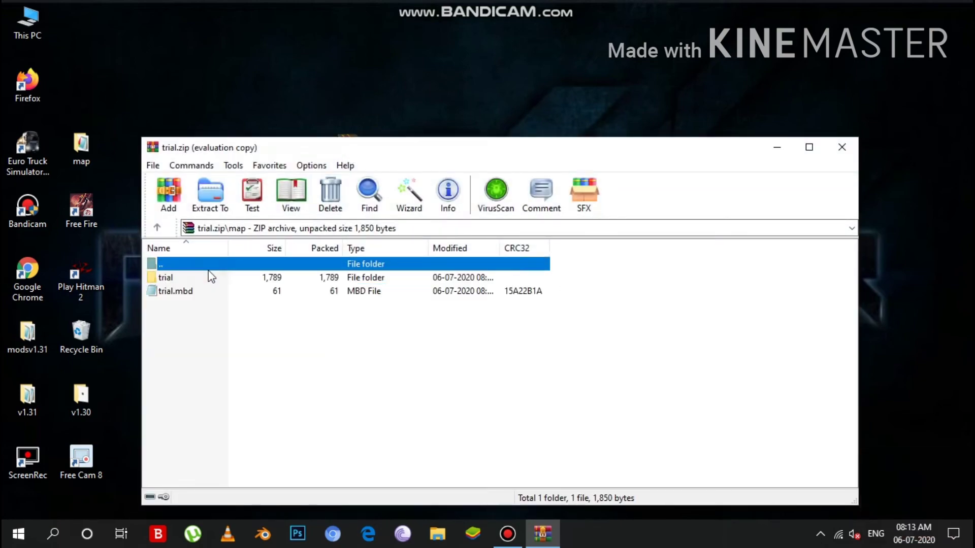
left_click(212, 282)
left_click(238, 293)
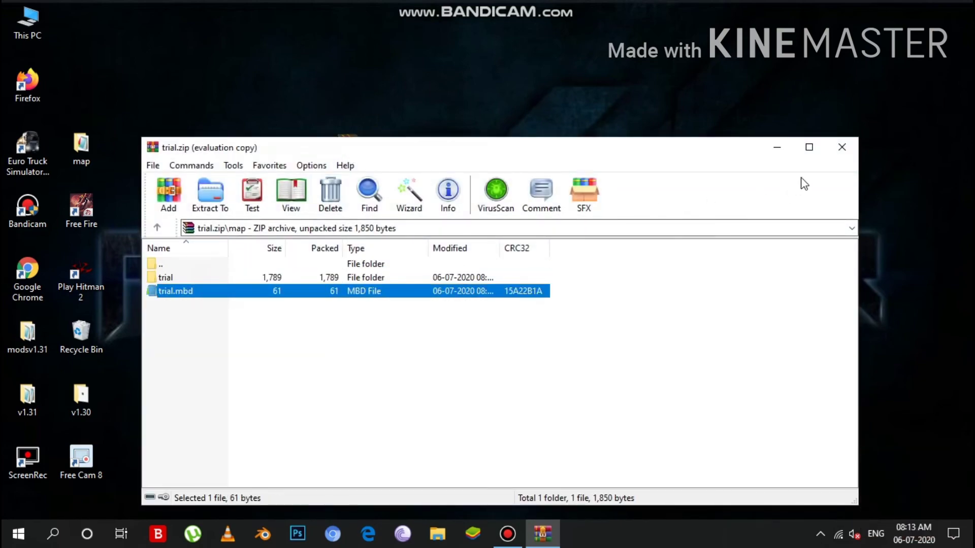
left_click(832, 152)
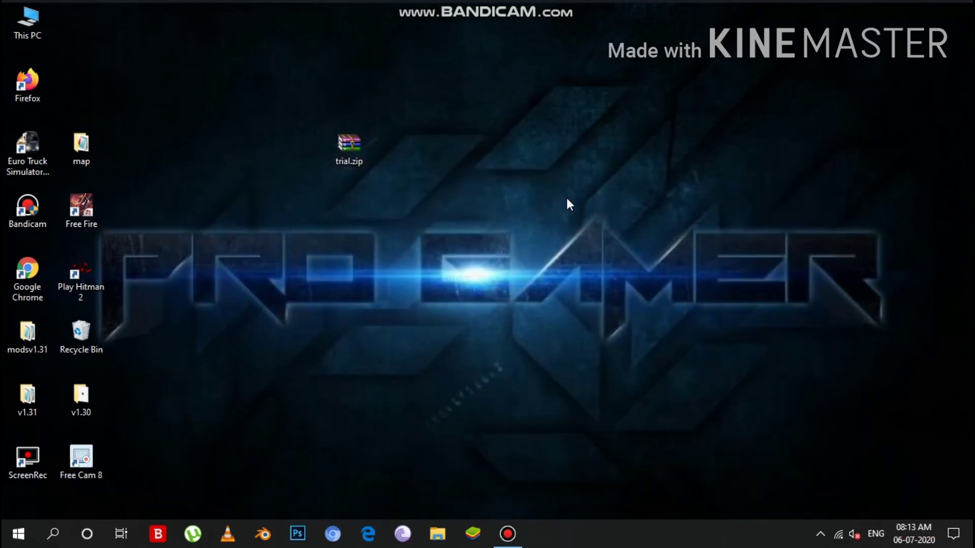
Copy trial.zip from the desktop into the Documents\Euro Truck Simulator 2\mod folder and close that window.
right_click(351, 142)
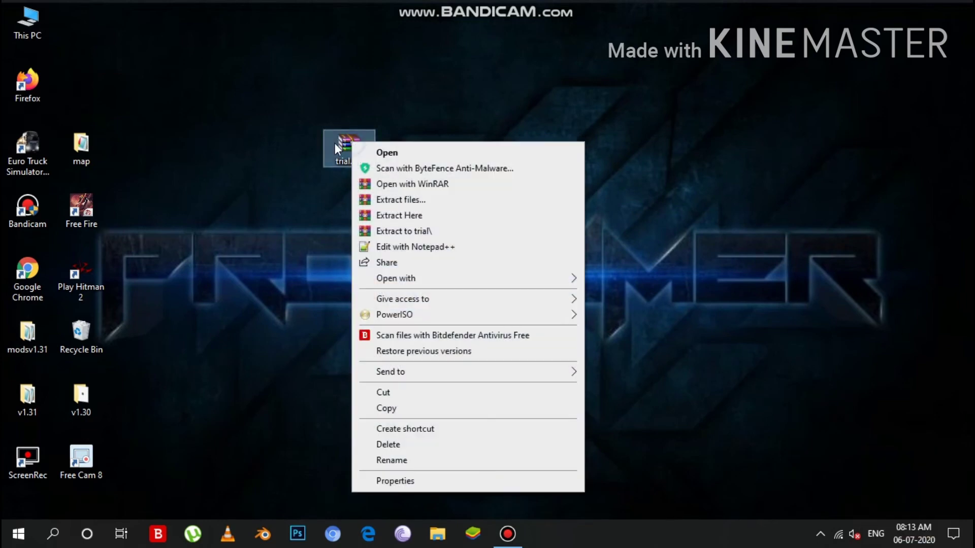
left_click(385, 410)
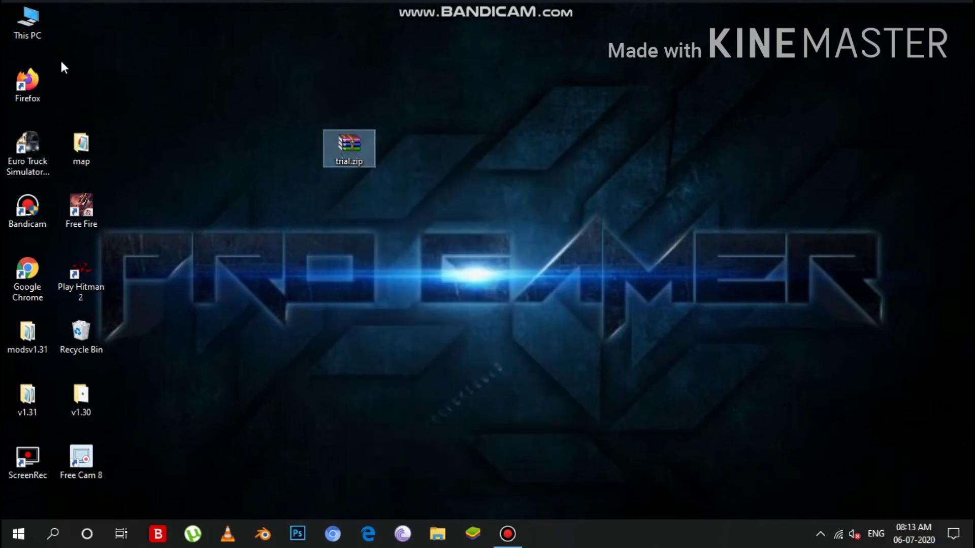
double_click(5, 24)
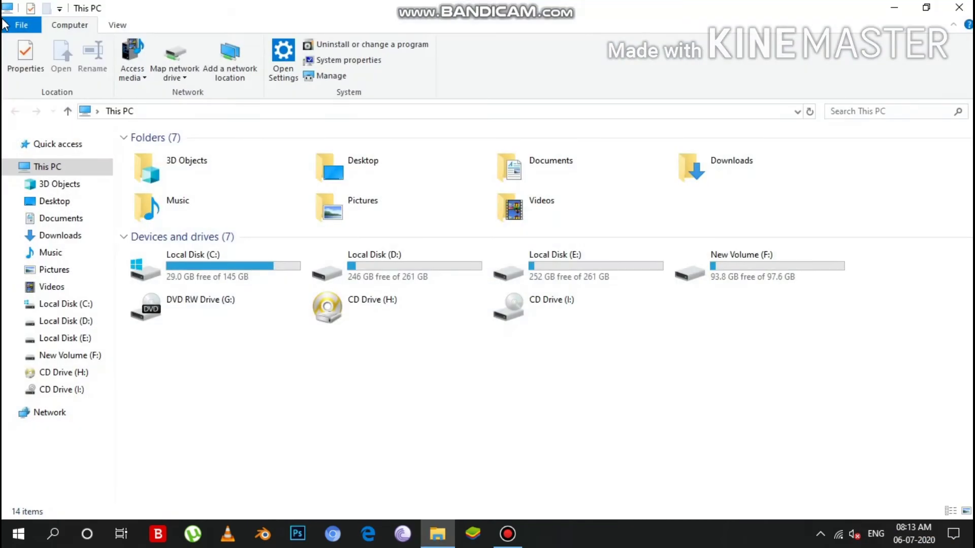
left_click(68, 217)
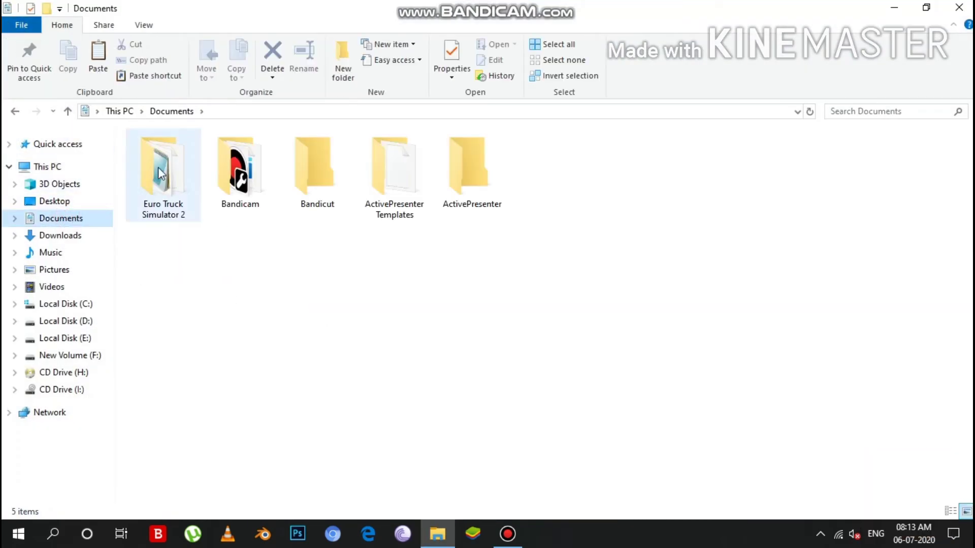
double_click(159, 170)
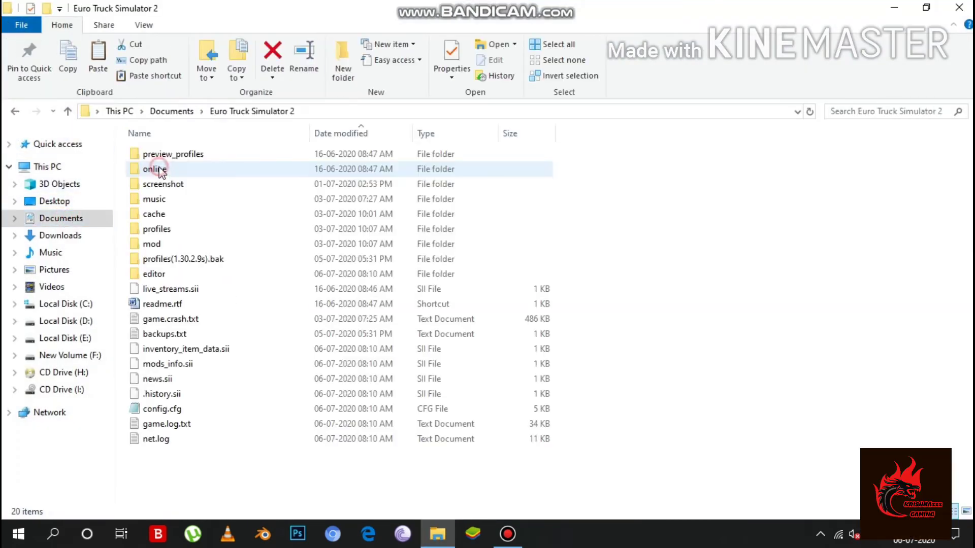
double_click(164, 245)
right_click(234, 177)
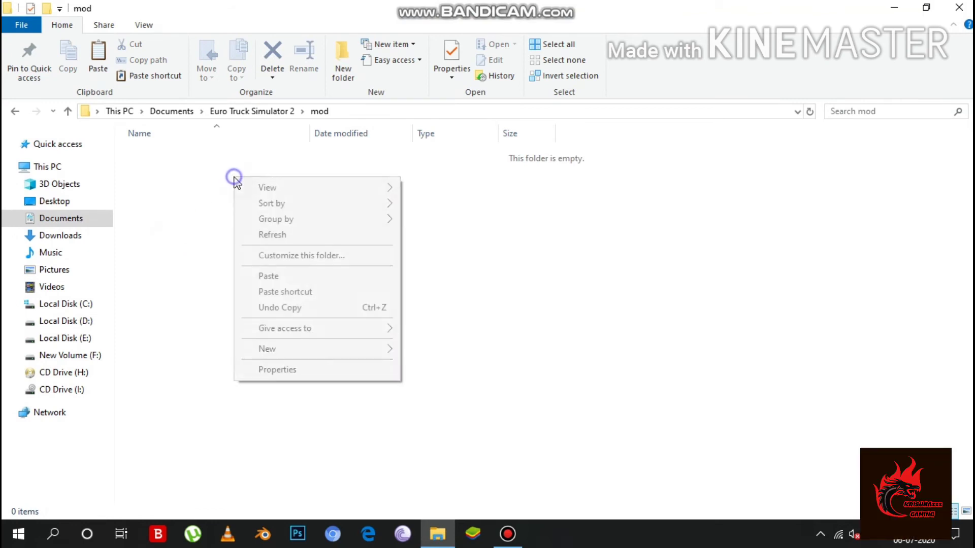
left_click(256, 275)
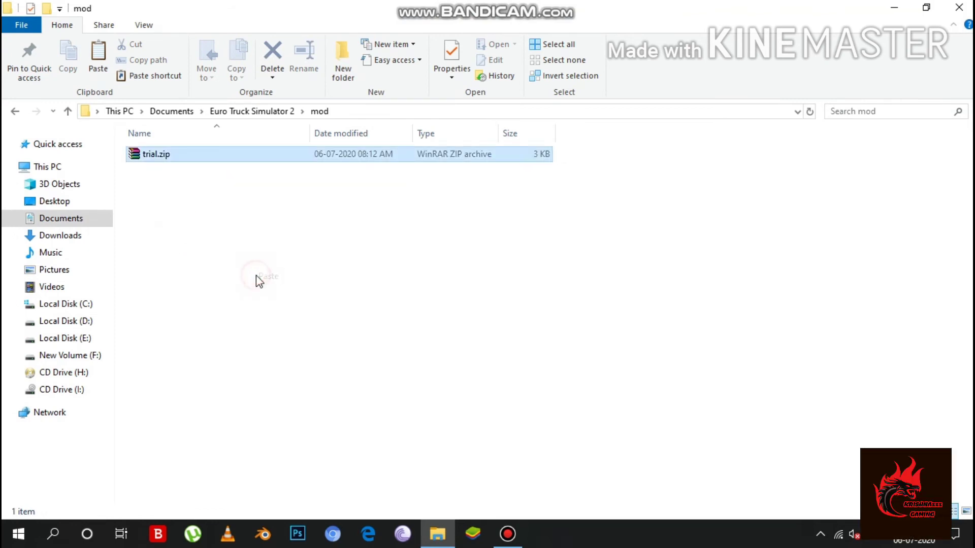
left_click(202, 225)
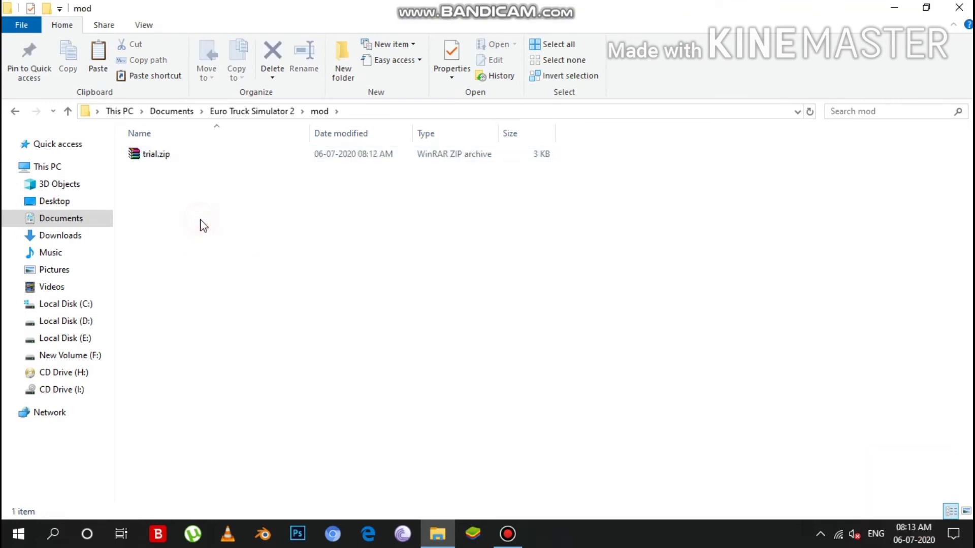
left_click(203, 160)
left_click(210, 193)
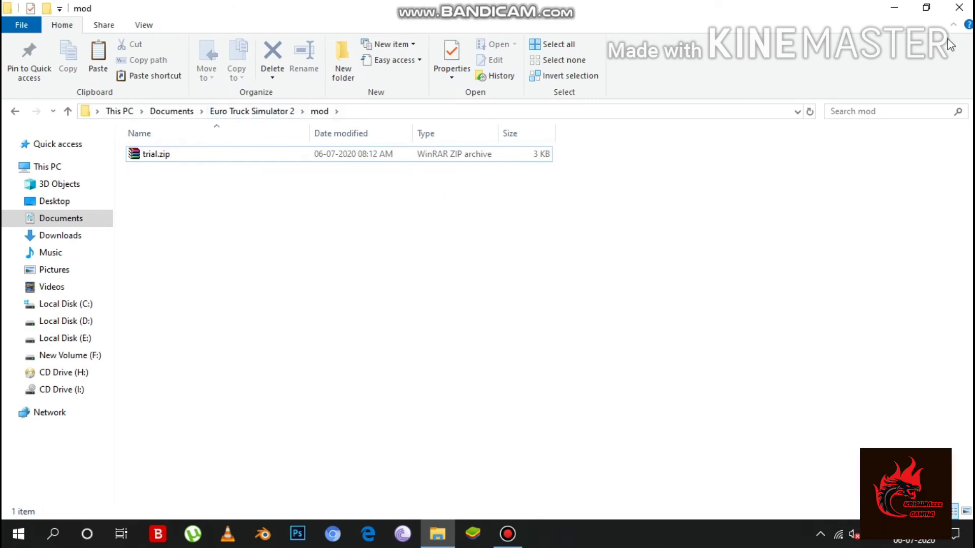
left_click(963, 9)
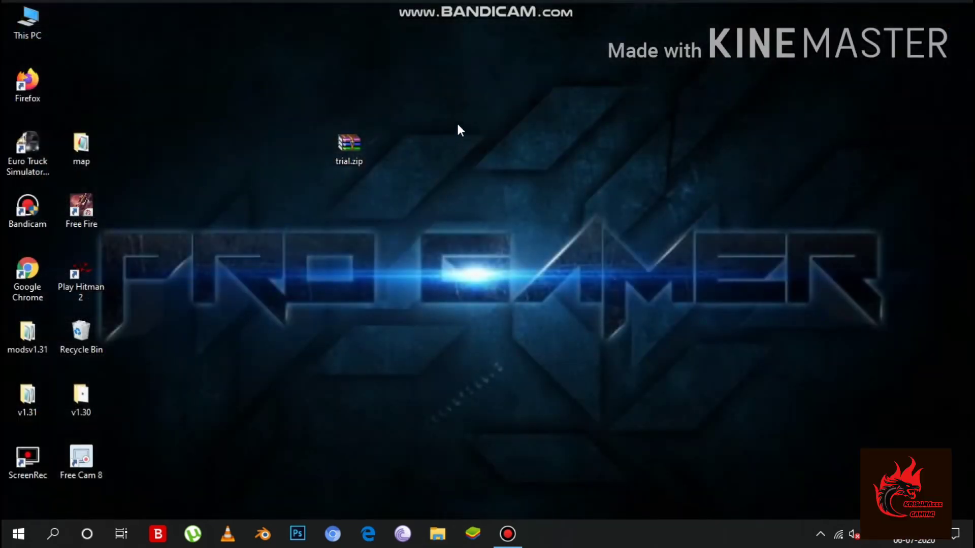
Move the desktop trial.zip directly above the map folder and refresh the desktop.
left_click_drag(347, 139, 82, 86)
right_click(421, 92)
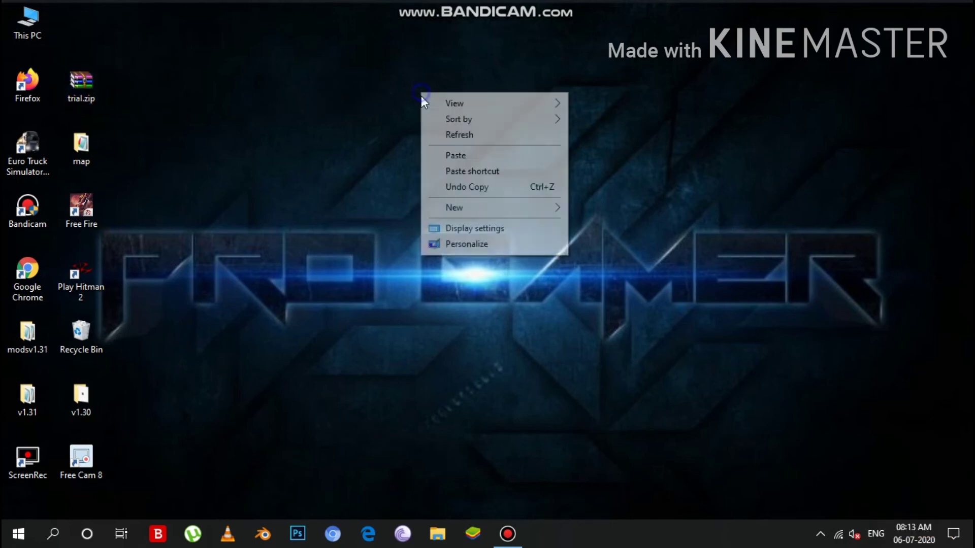
left_click(440, 141)
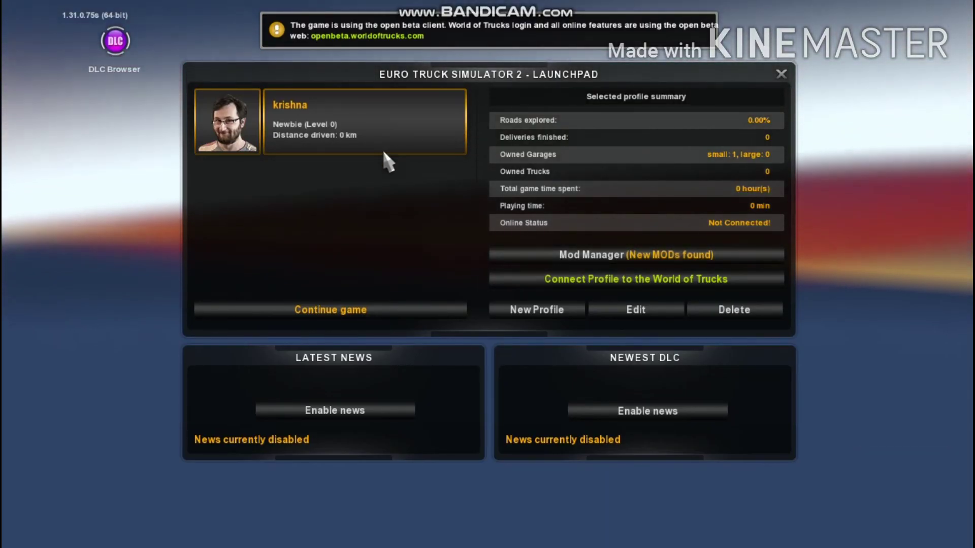
Load the map in the game's map editor with the console command edit trial, hide the console and view the whole map.
key("grave")
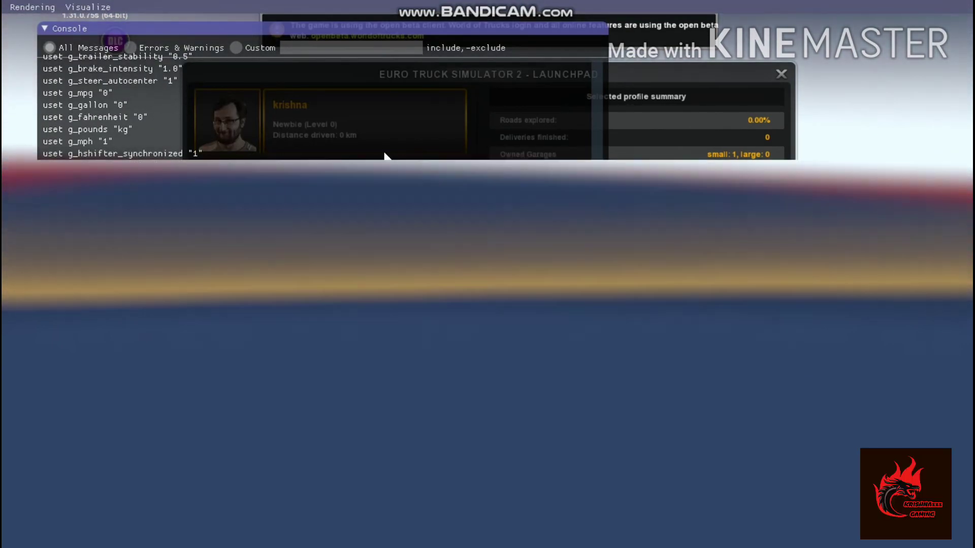
type("edit")
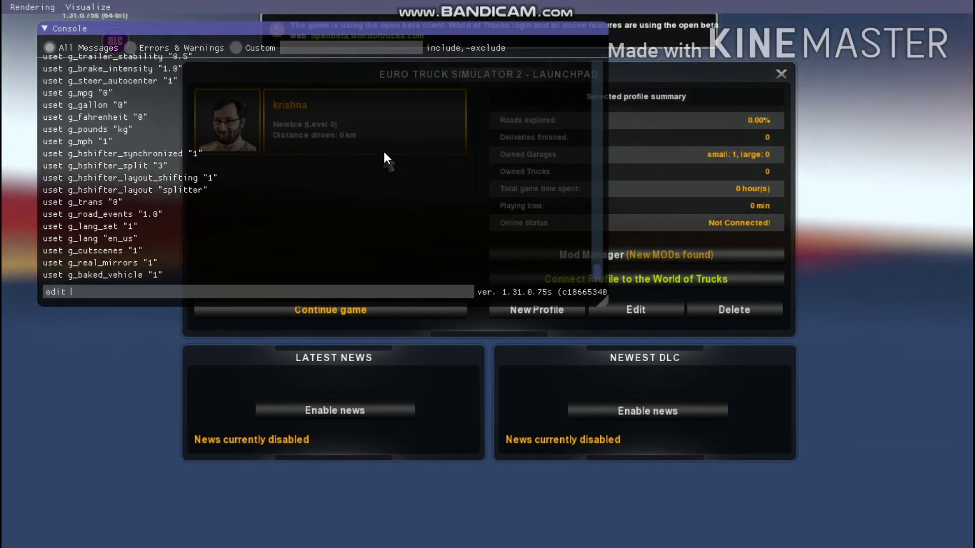
type(" trial")
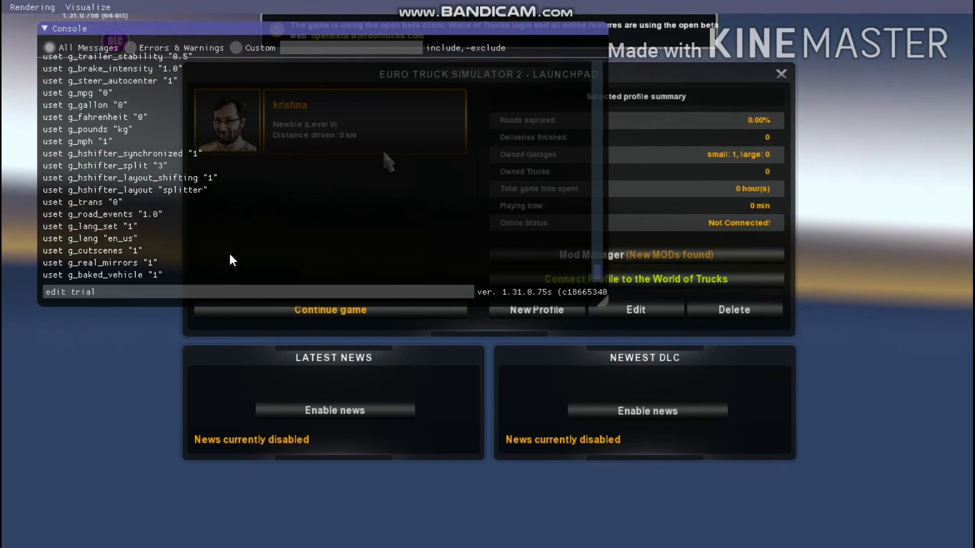
key("Return")
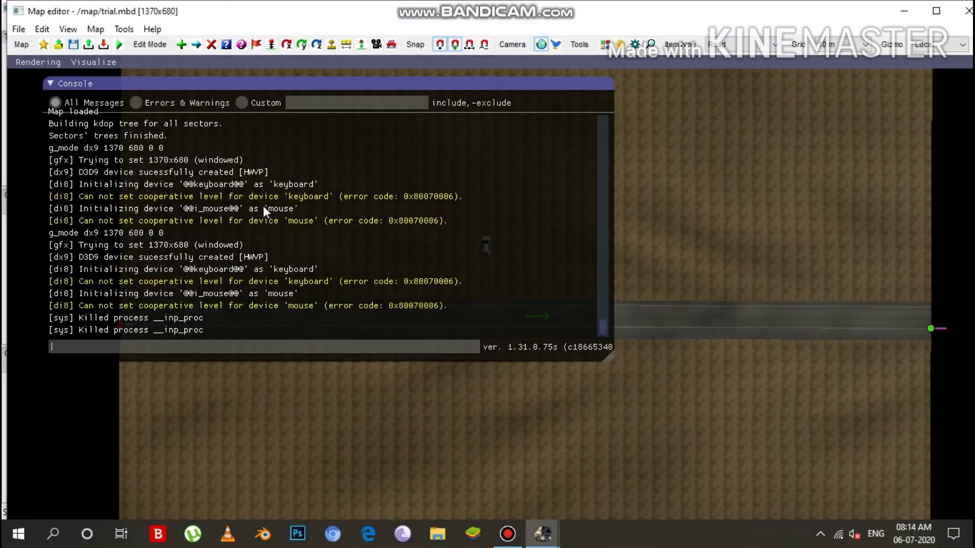
key("grave")
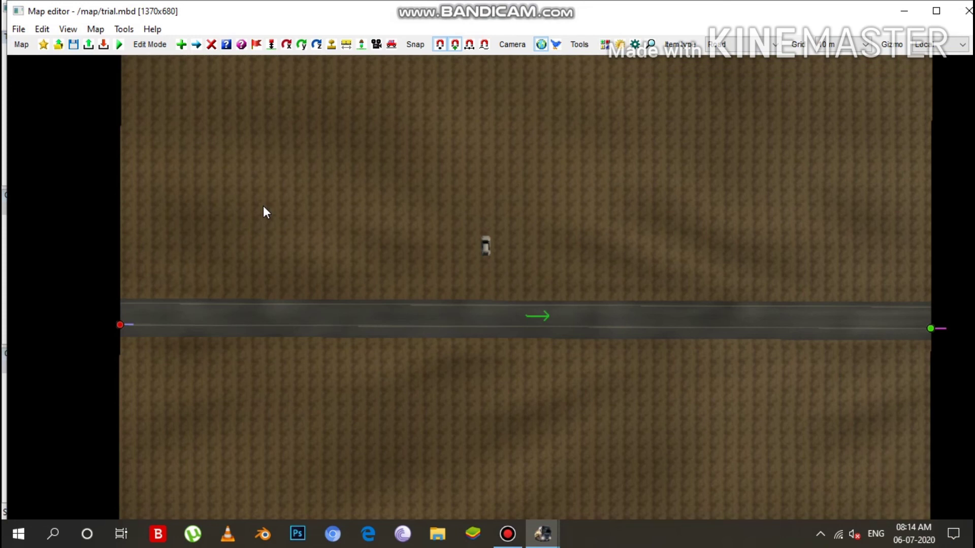
left_click_drag(653, 269, 604, 251)
scroll(604, 251, "down", 3)
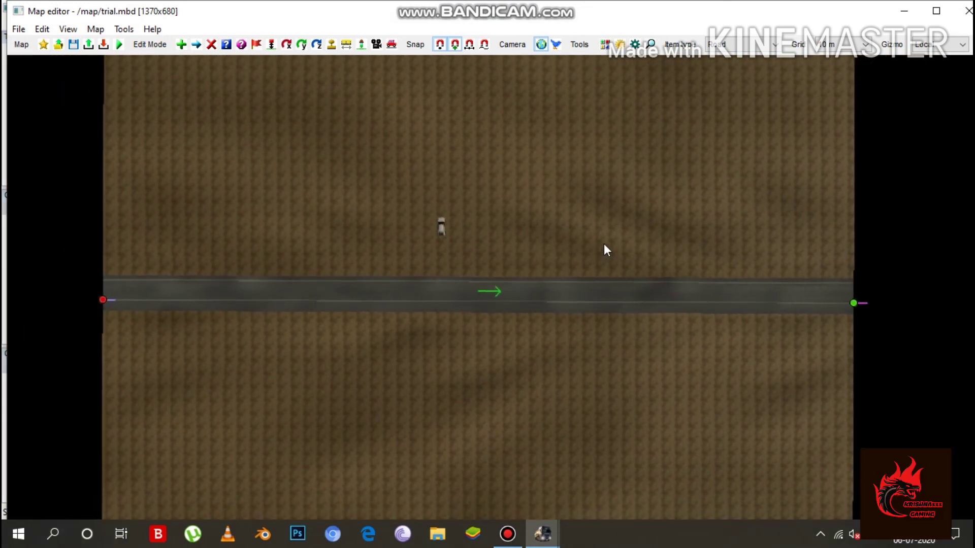
scroll(605, 246, "down", 3)
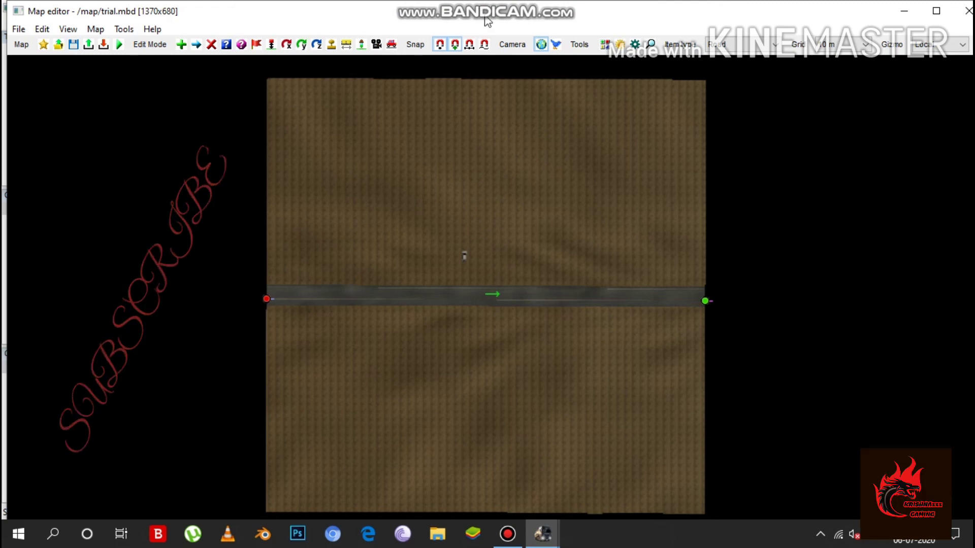
left_click(505, 531)
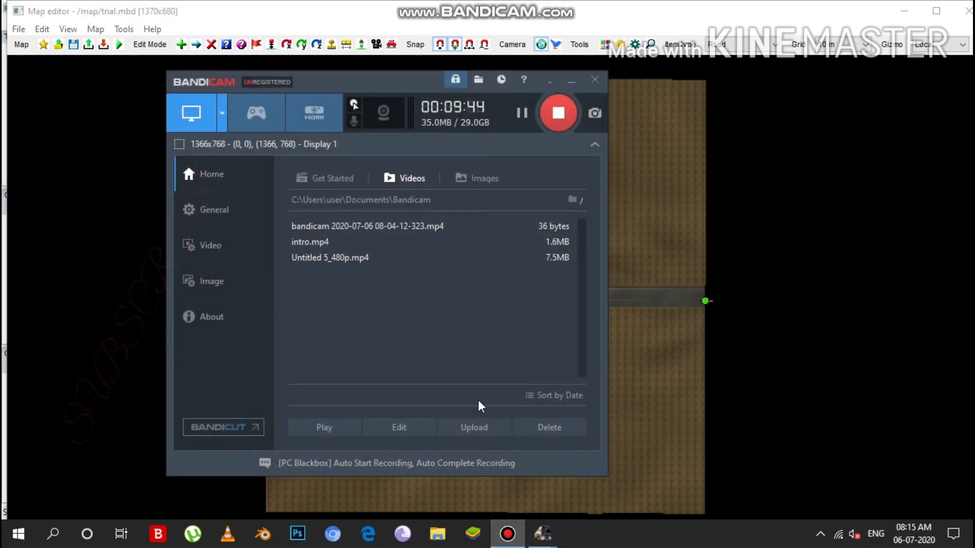
left_click(567, 80)
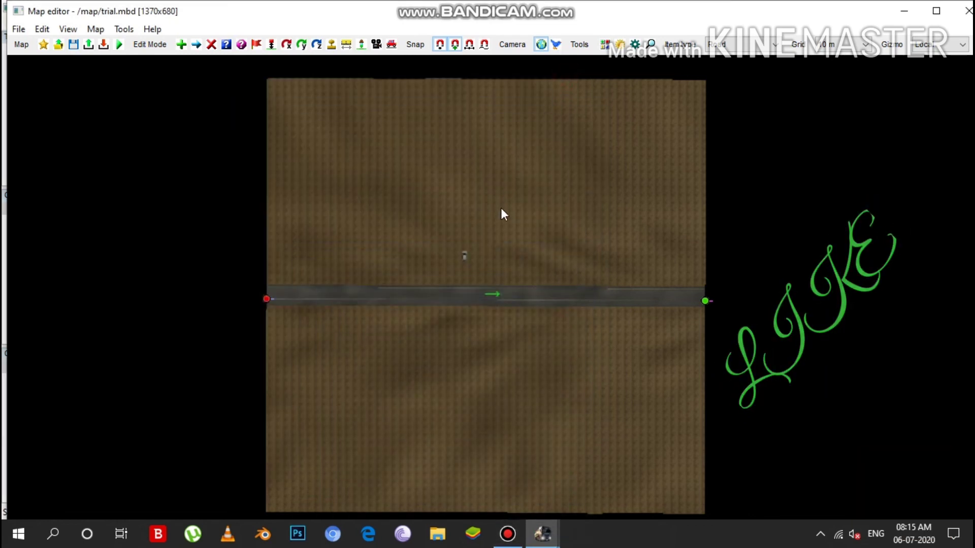